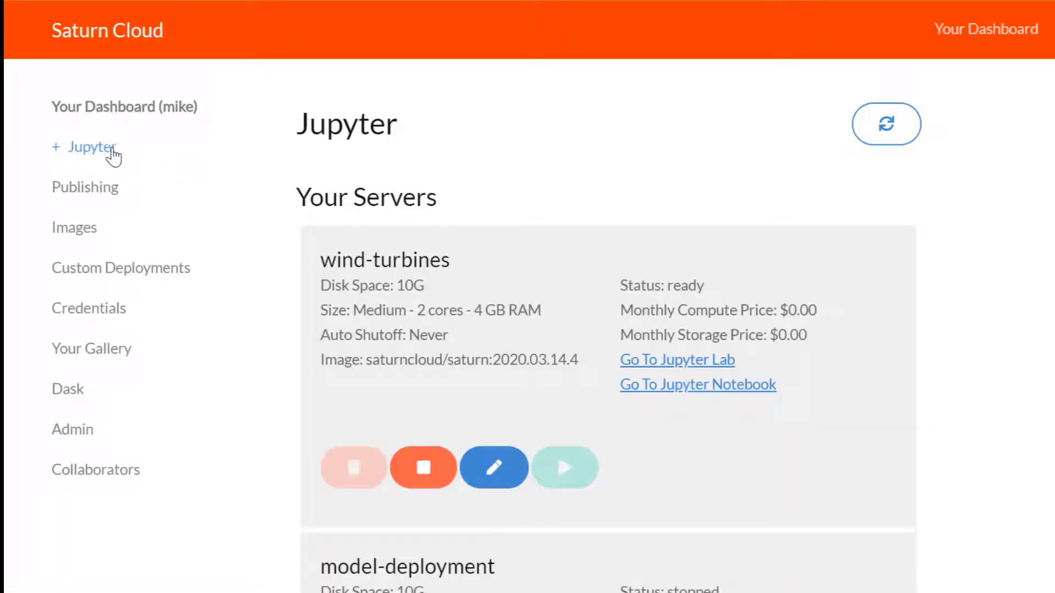
Open the Create Jupyter form from the dashboard's '+ Jupyter' entry.
click(109, 151)
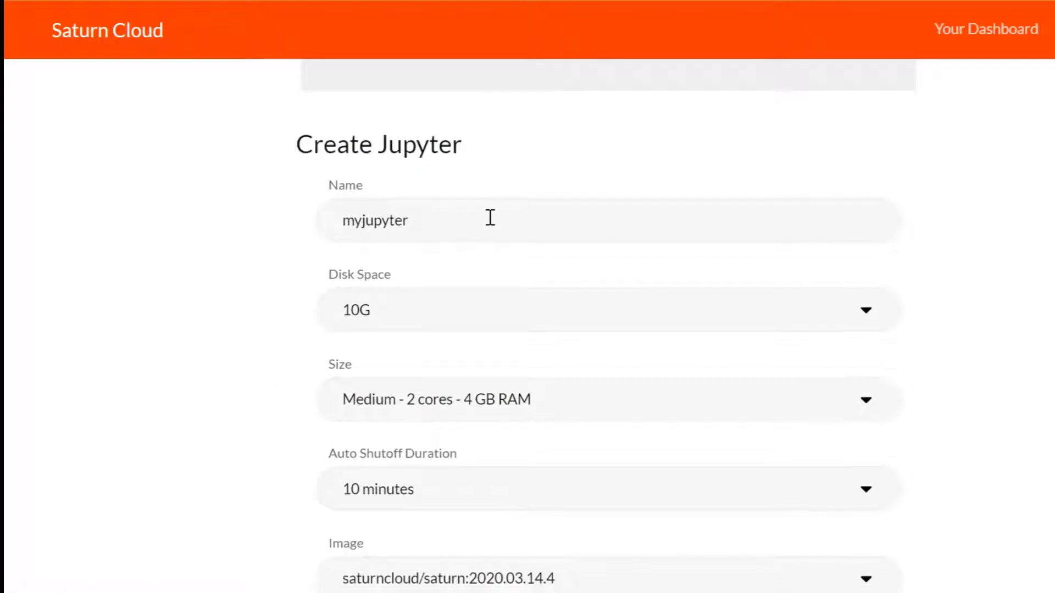
Rename the server to SaturnCloud and give it 256G of disk space.
double_click(491, 218)
text(SaturnCloud)
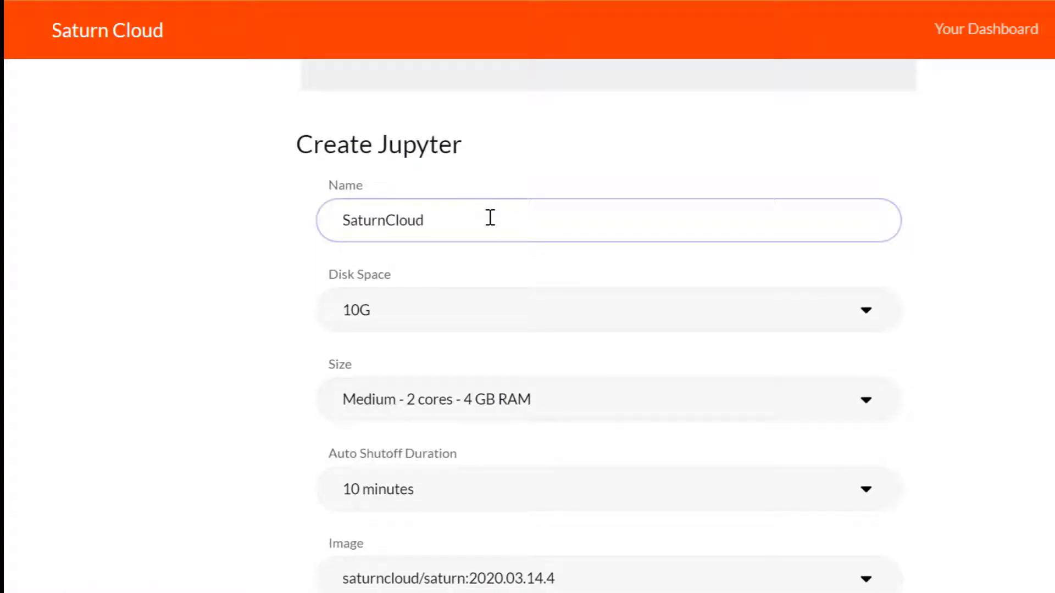
click(498, 312)
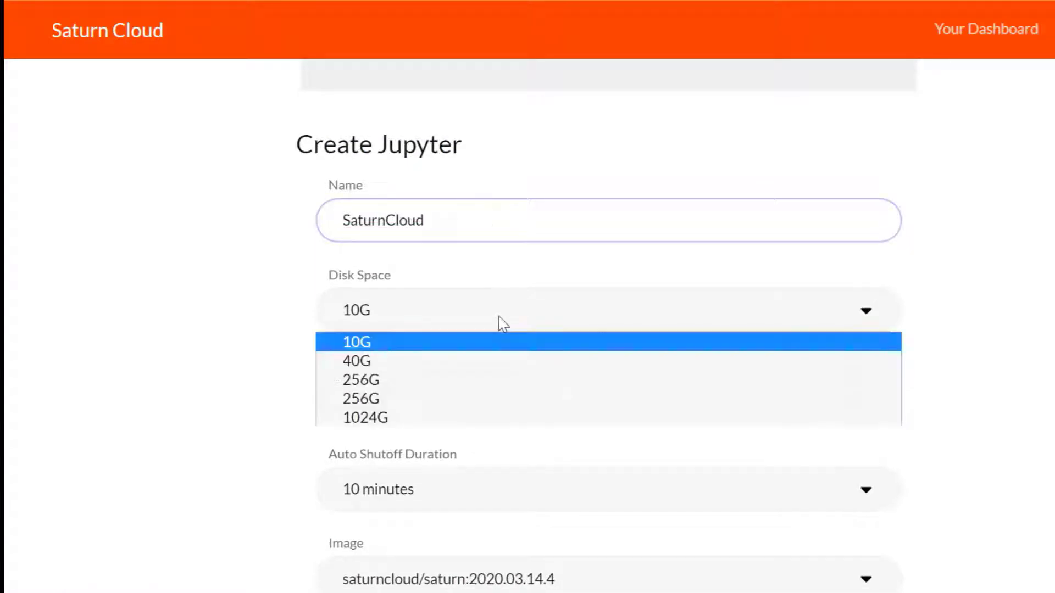
click(494, 380)
Choose the 4XLarge 16-core server size and a 1-hour auto shutoff.
click(499, 407)
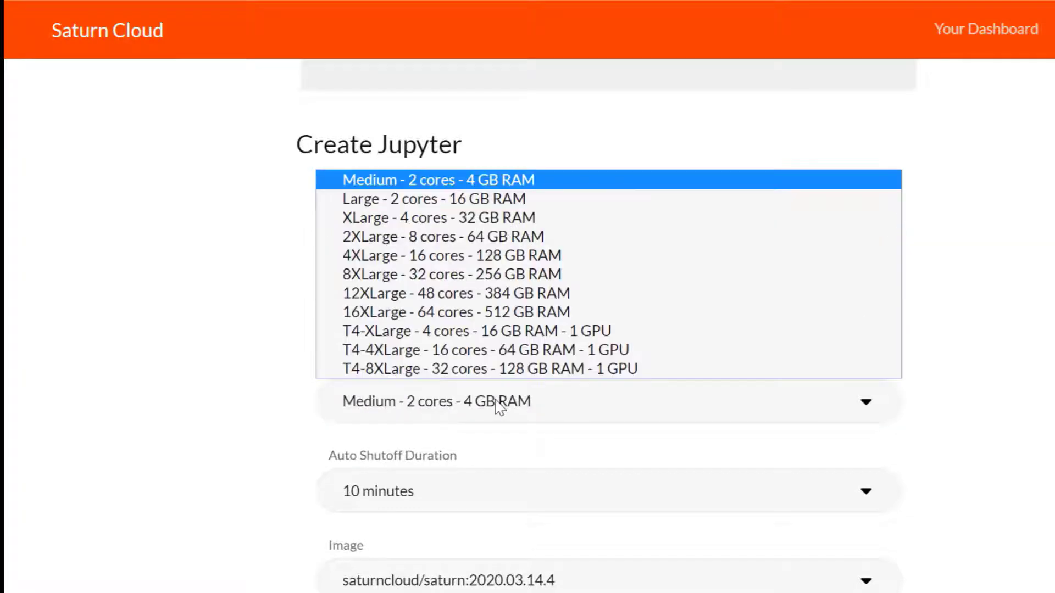
click(467, 259)
click(480, 493)
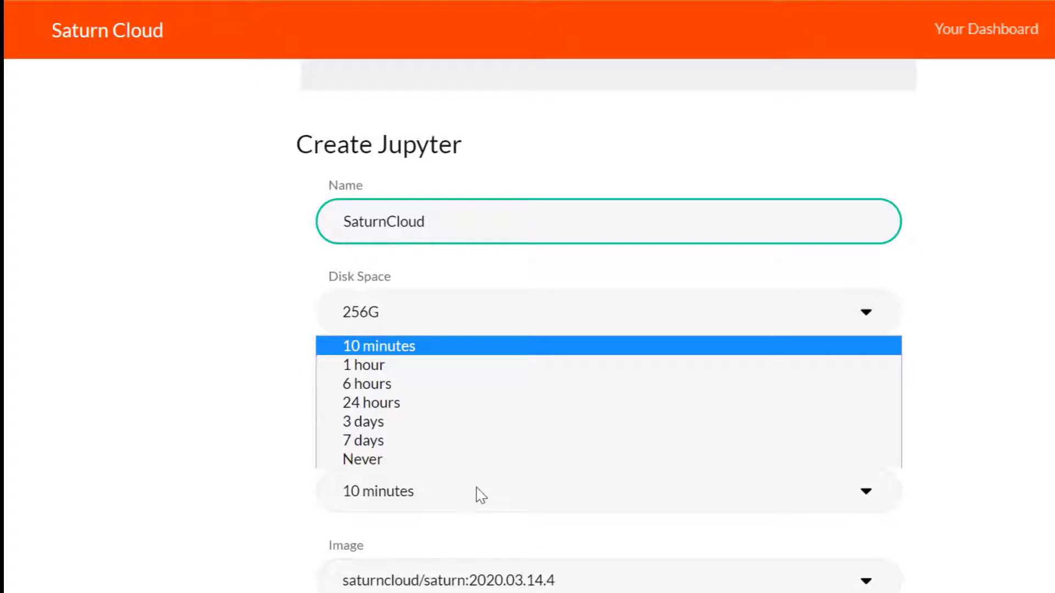
click(456, 366)
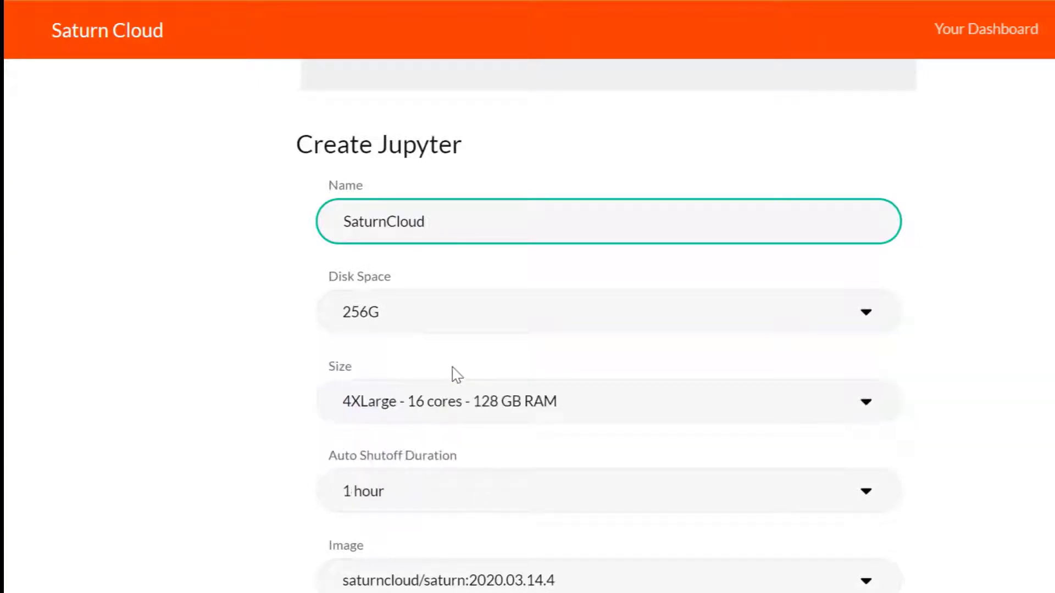
scroll(454, 370, down, 4)
click(495, 338)
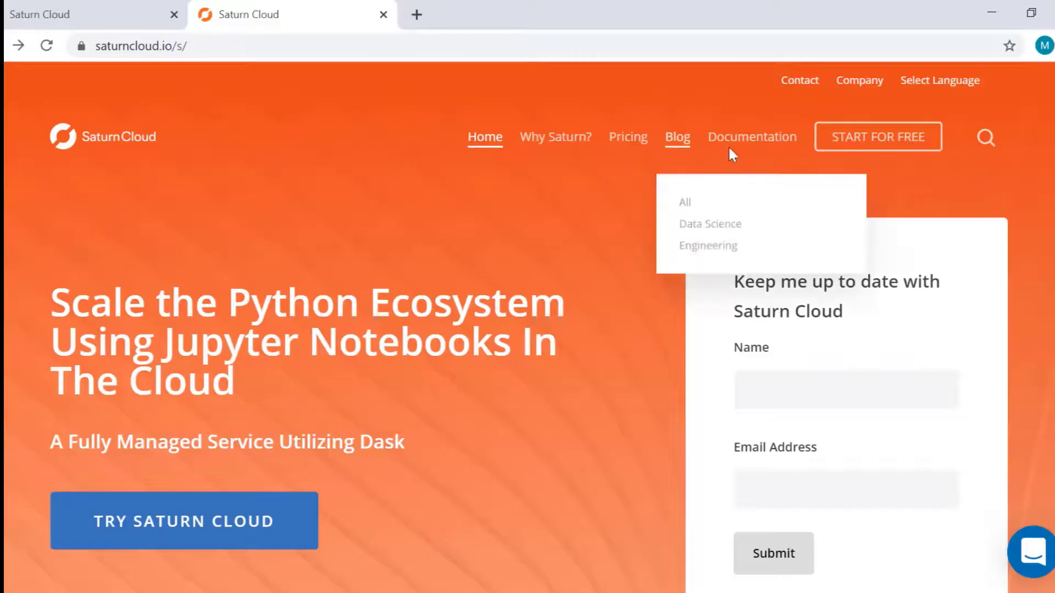
Read the environment.yml example in the Customizing Environments help article, then return to the Jupyter form.
click(744, 145)
scroll(517, 396, down, 2)
click(447, 413)
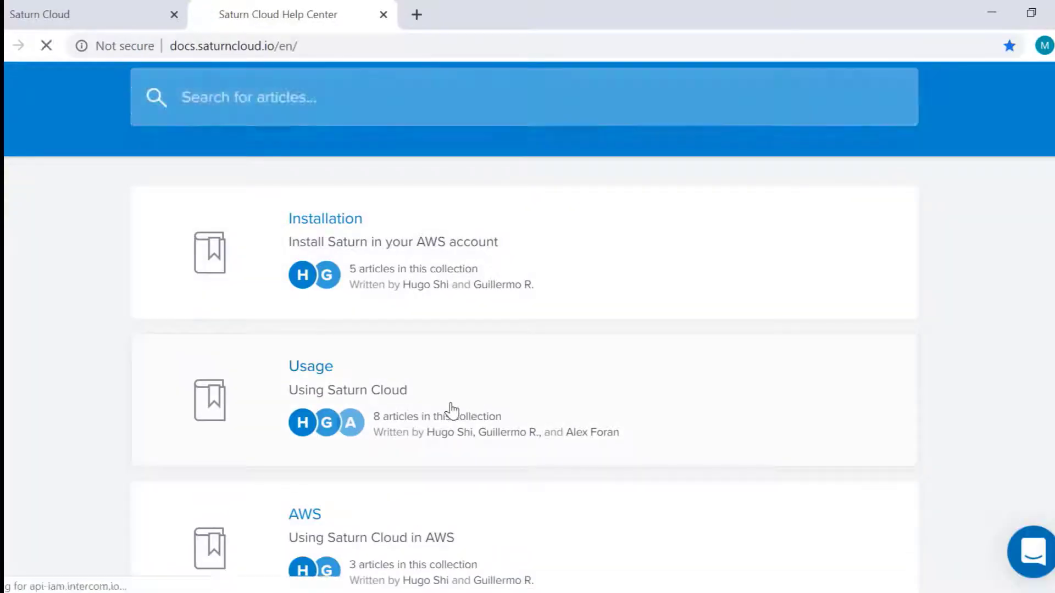
scroll(451, 411, down, 5)
click(431, 447)
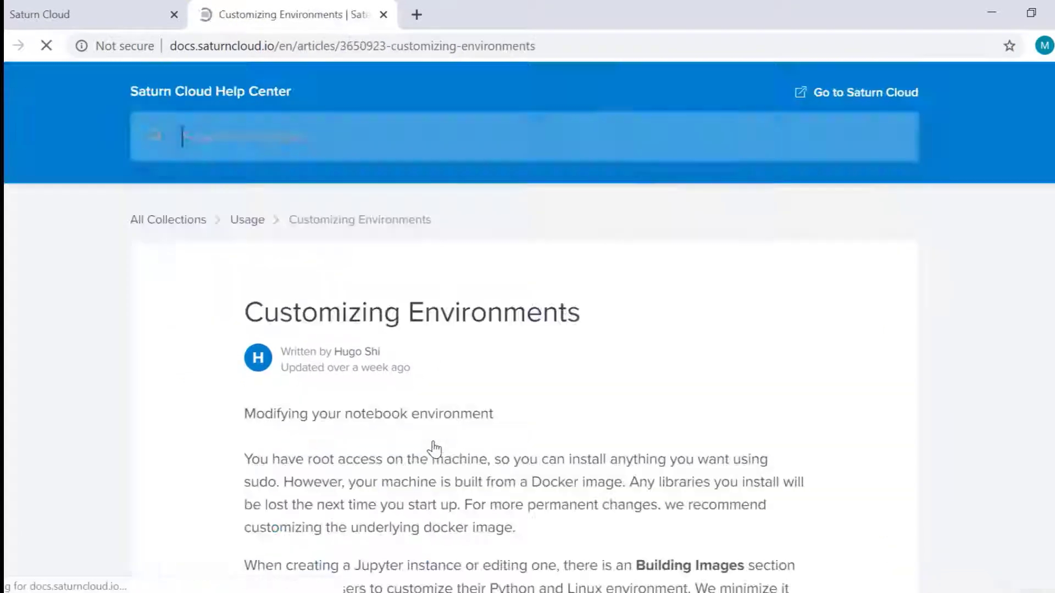
scroll(432, 448, down, 10)
scroll(434, 450, down, 2)
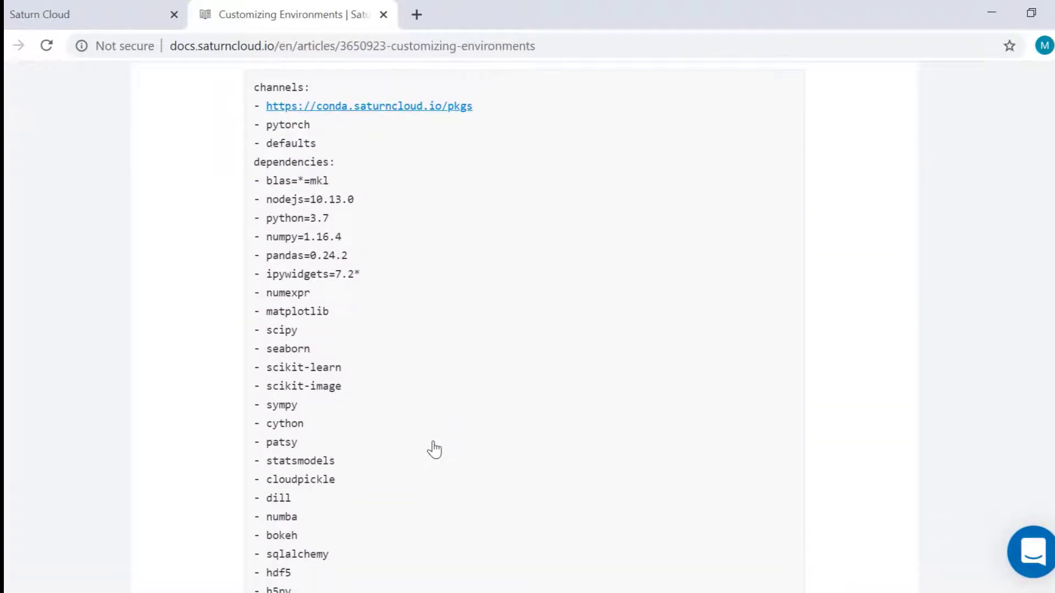
click(65, 17)
scroll(165, 374, down, 3)
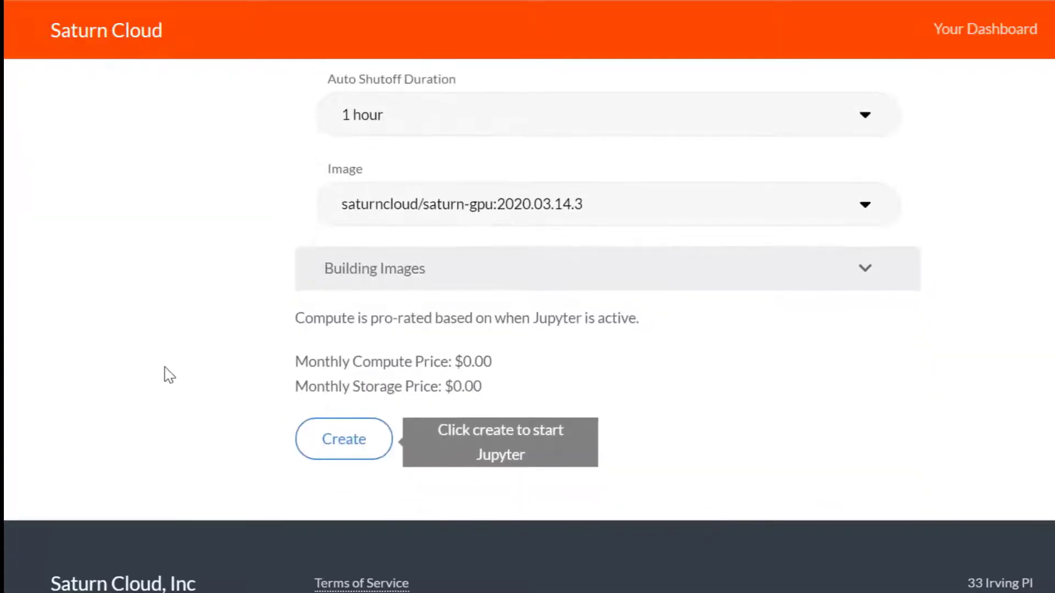
Under Building Images, set the config file to apt-get packages and paste the saturn / conda-forge / prefect YAML.
click(459, 277)
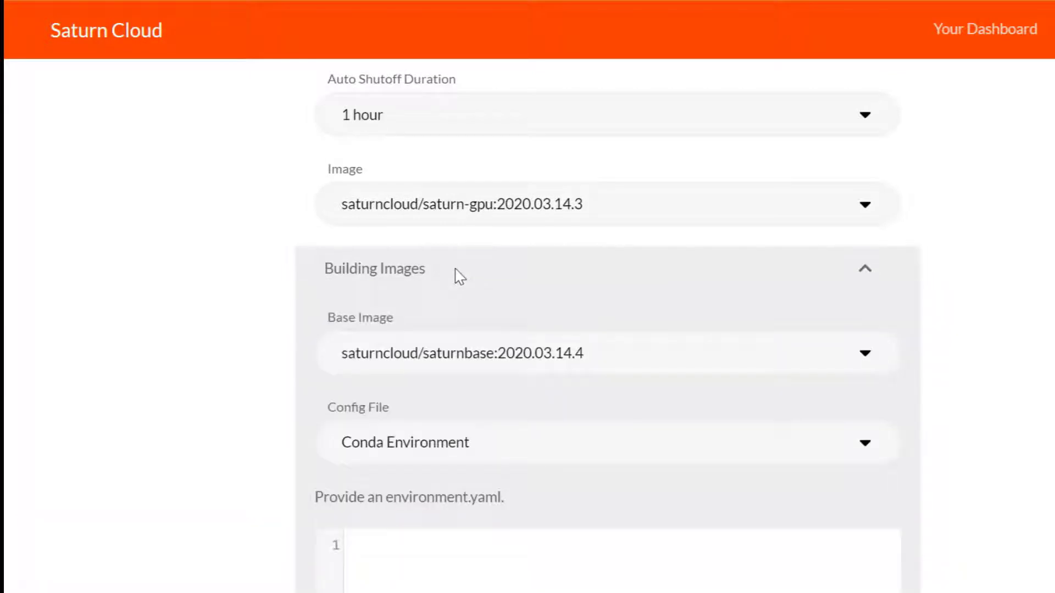
click(490, 359)
click(489, 358)
scroll(490, 359, down, 2)
click(490, 359)
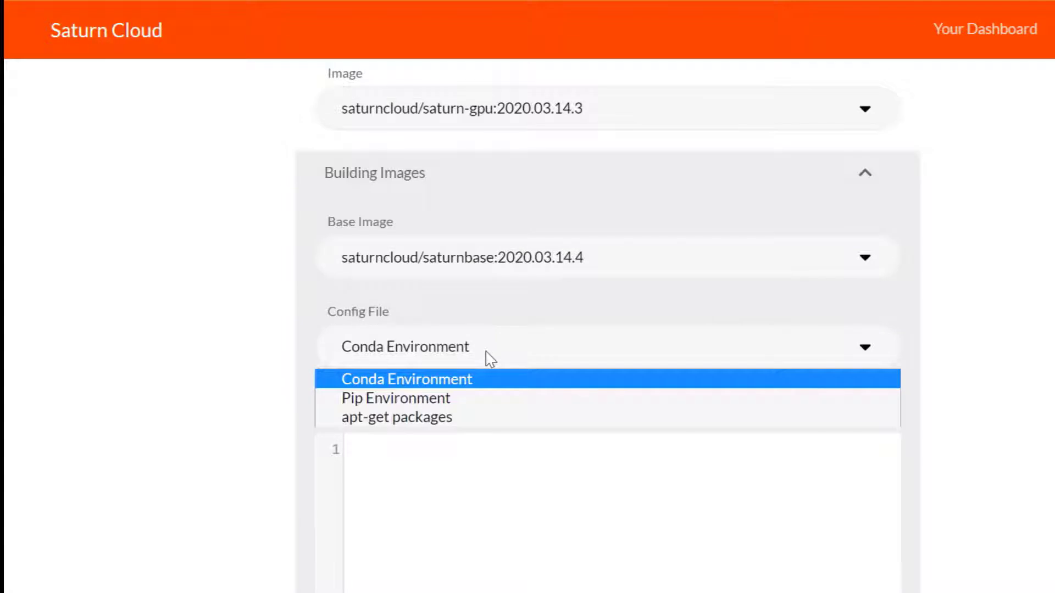
click(498, 425)
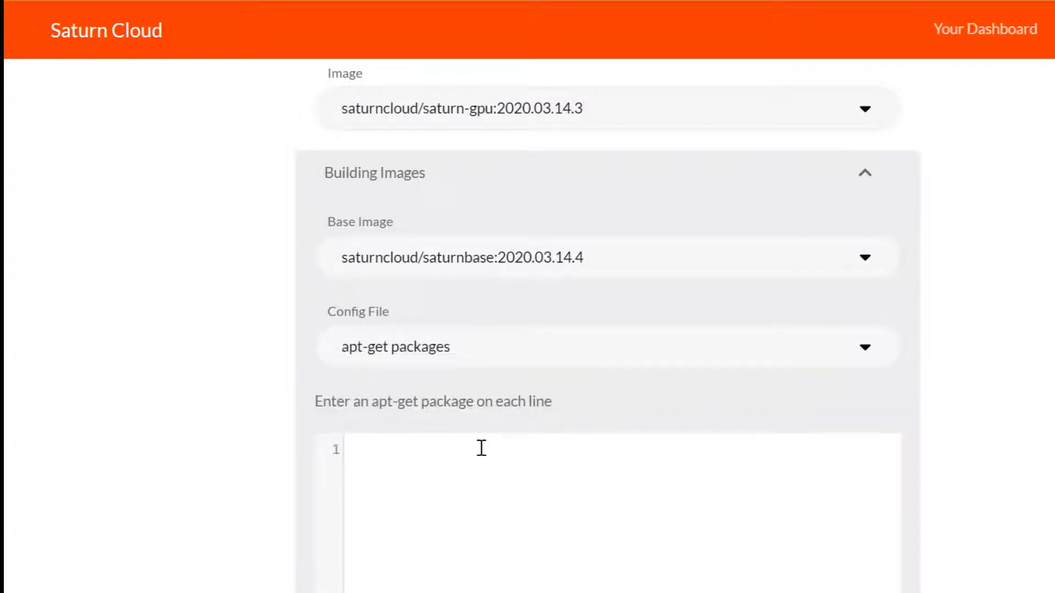
text(name: saturn channels:   - conda-forge dependencies:   - prefect)
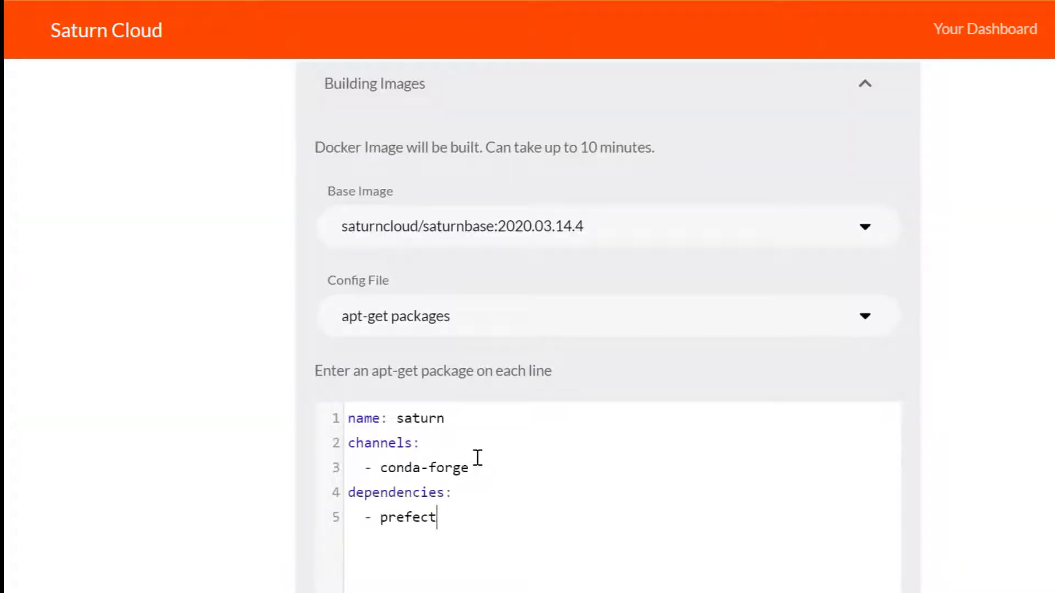
scroll(477, 458, down, 6)
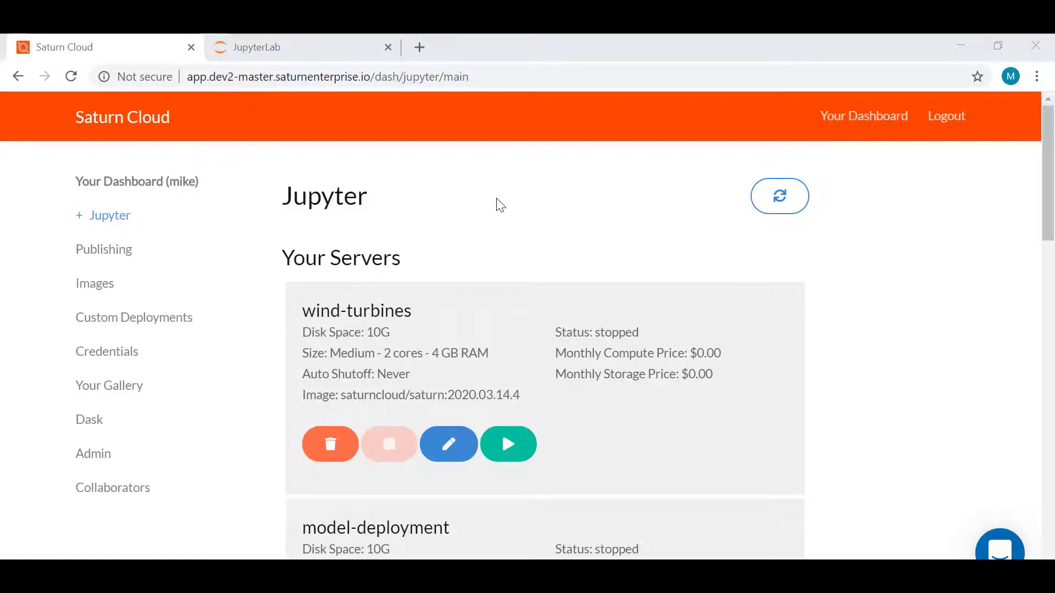
On the Admin page's Add User form, enter the new user's username and e-mail address.
click(100, 461)
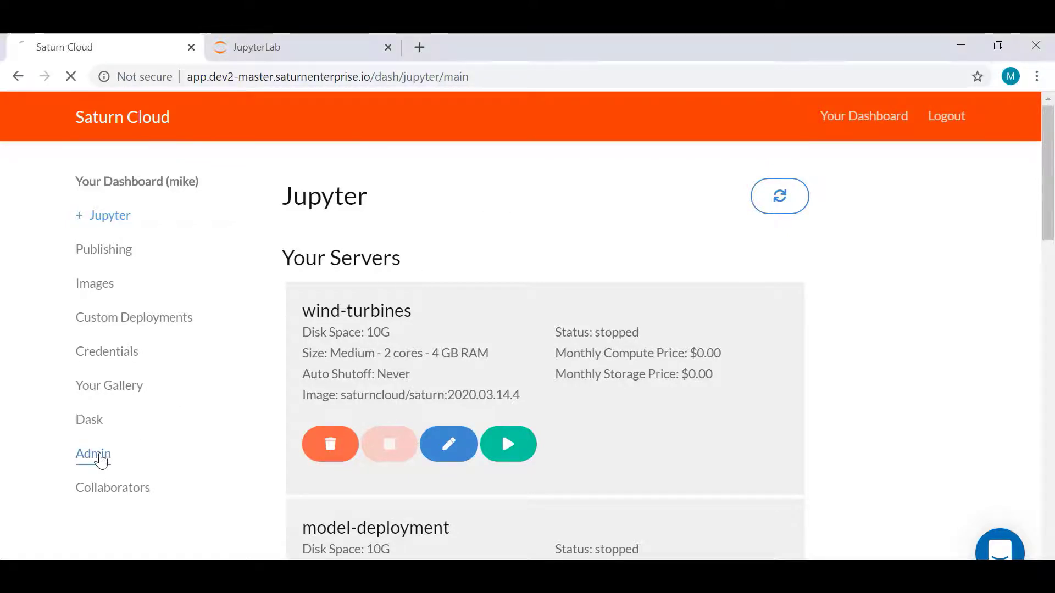
scroll(98, 458, down, 2)
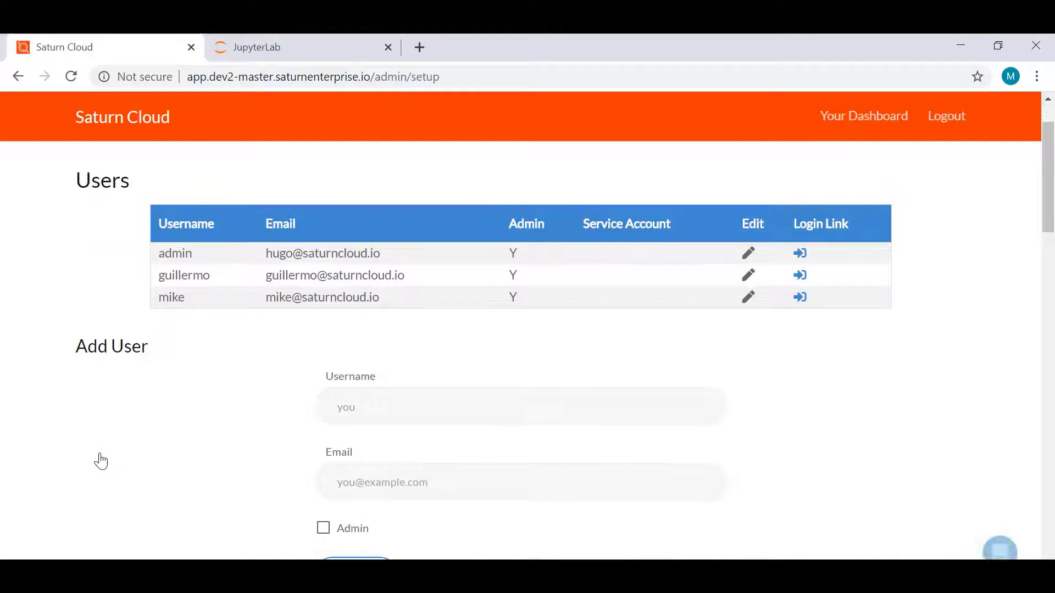
click(357, 411)
text(tom)
key(Tab)
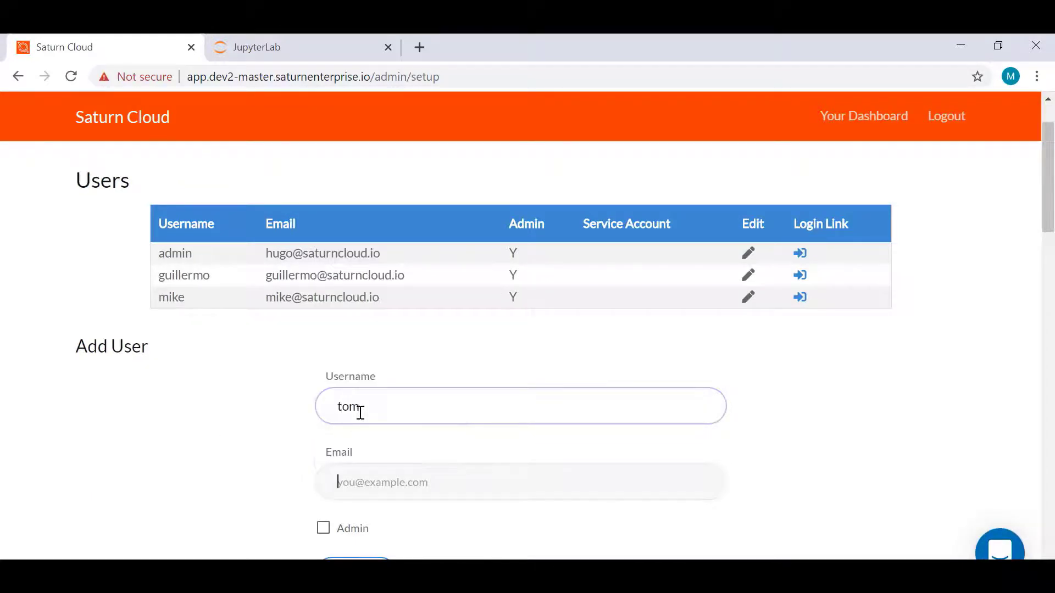
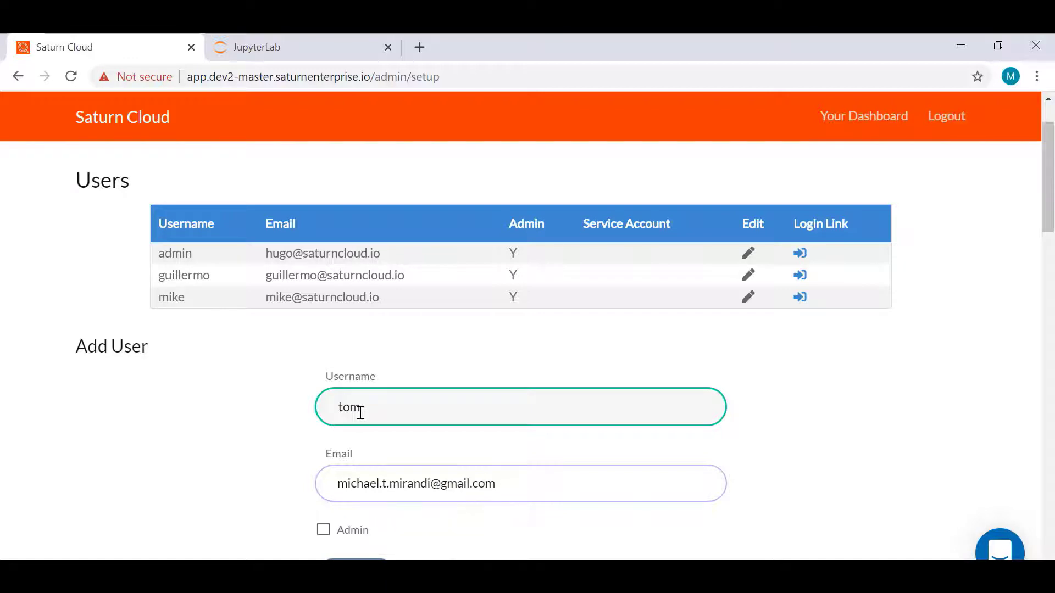
Give the new user admin rights, create the account and return to the dashboard.
click(323, 531)
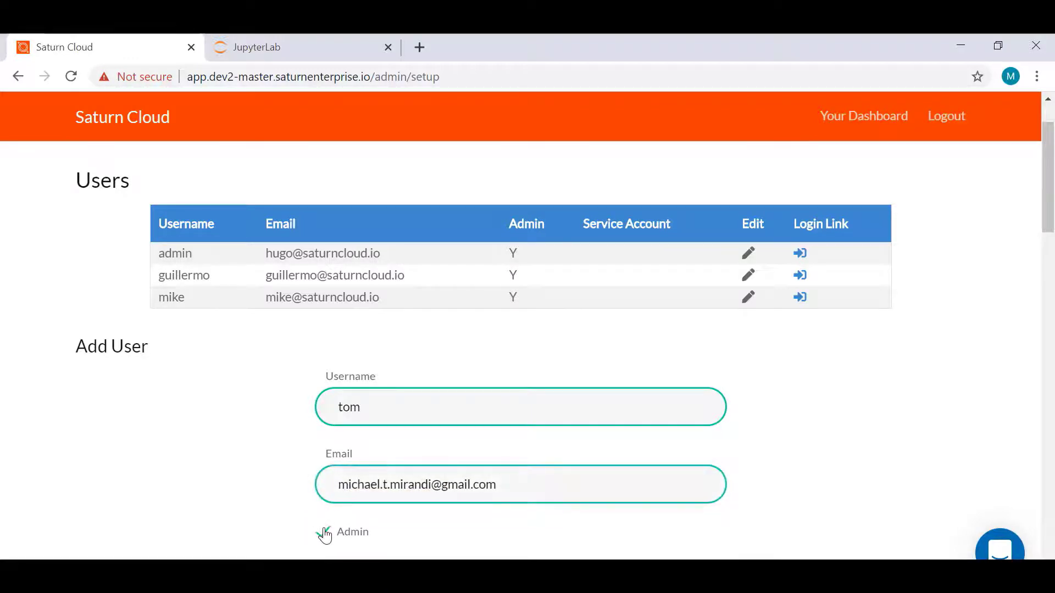
scroll(325, 536, down, 1)
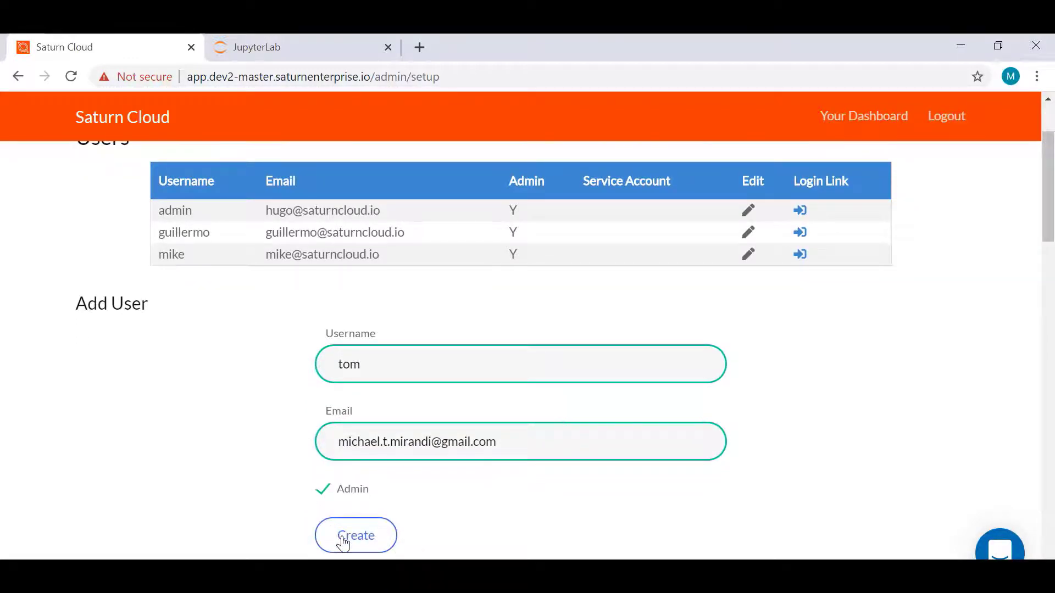
click(343, 543)
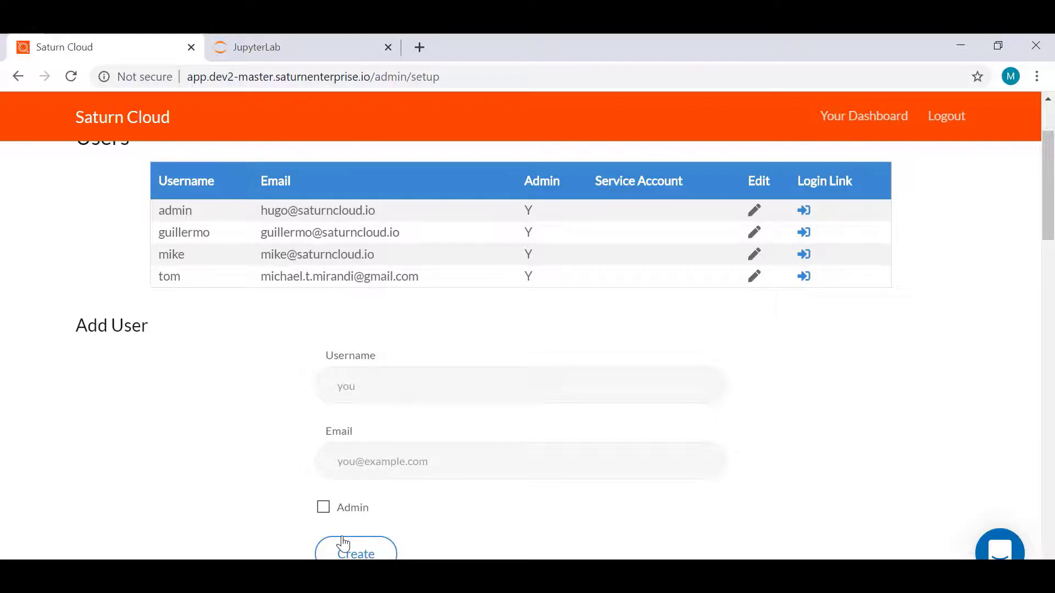
scroll(342, 543, up, 3)
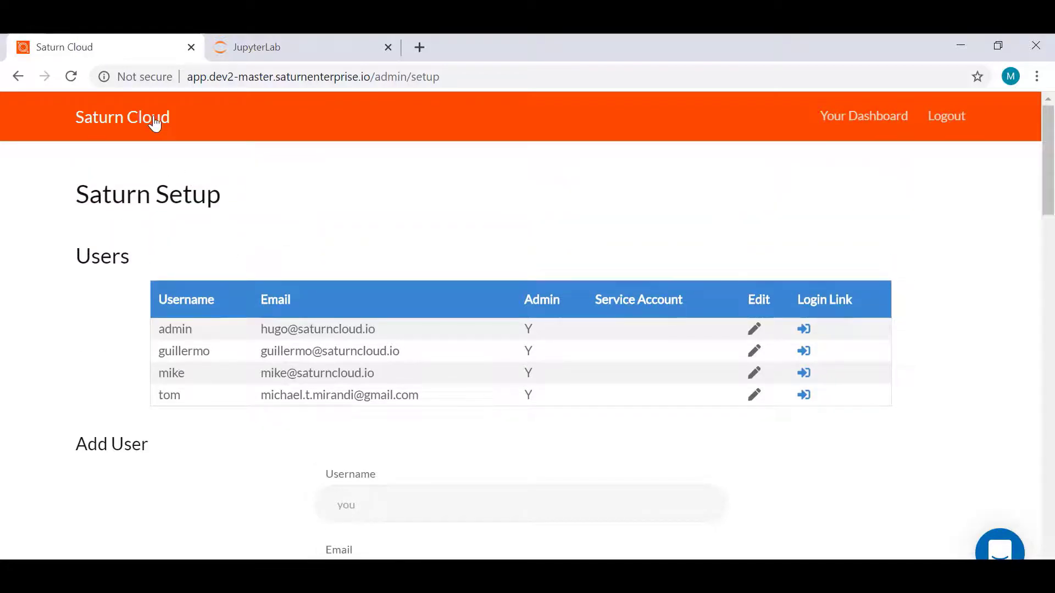
click(155, 124)
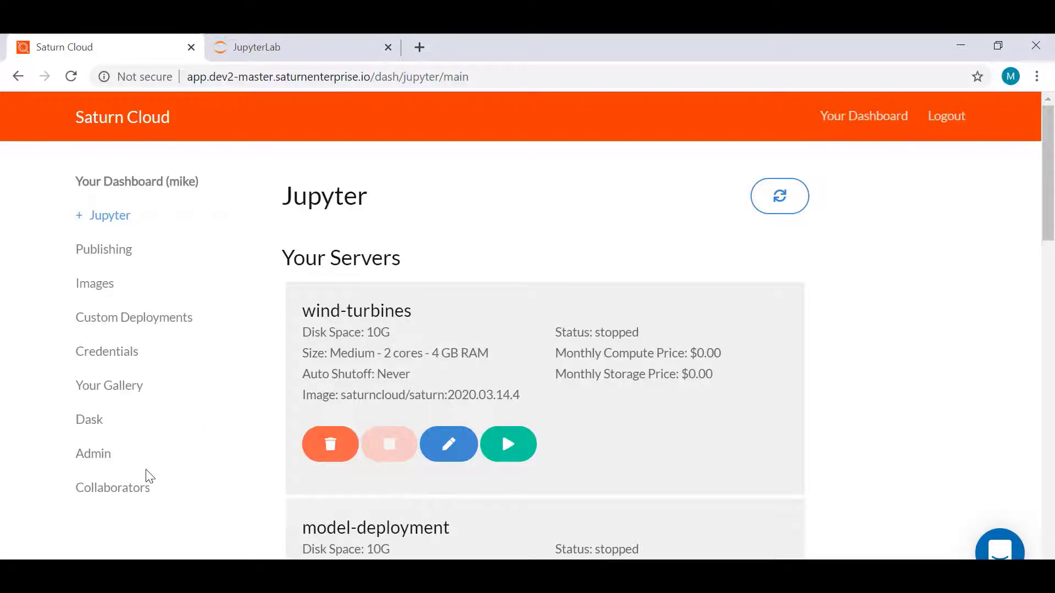
On the Collaborators page, select the new user as collaborator for the wind--turbines server.
click(134, 495)
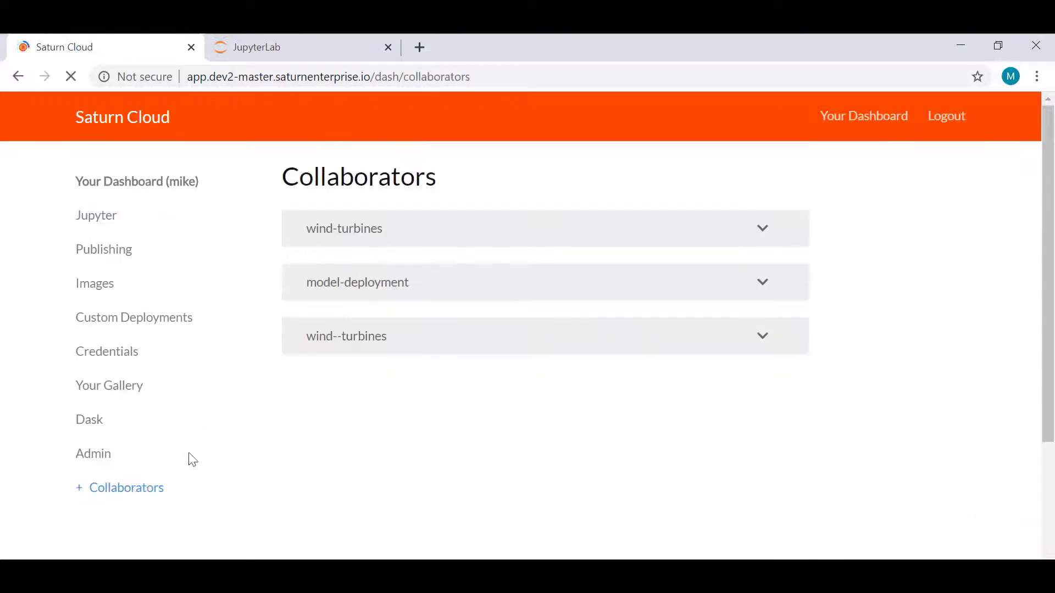
click(384, 343)
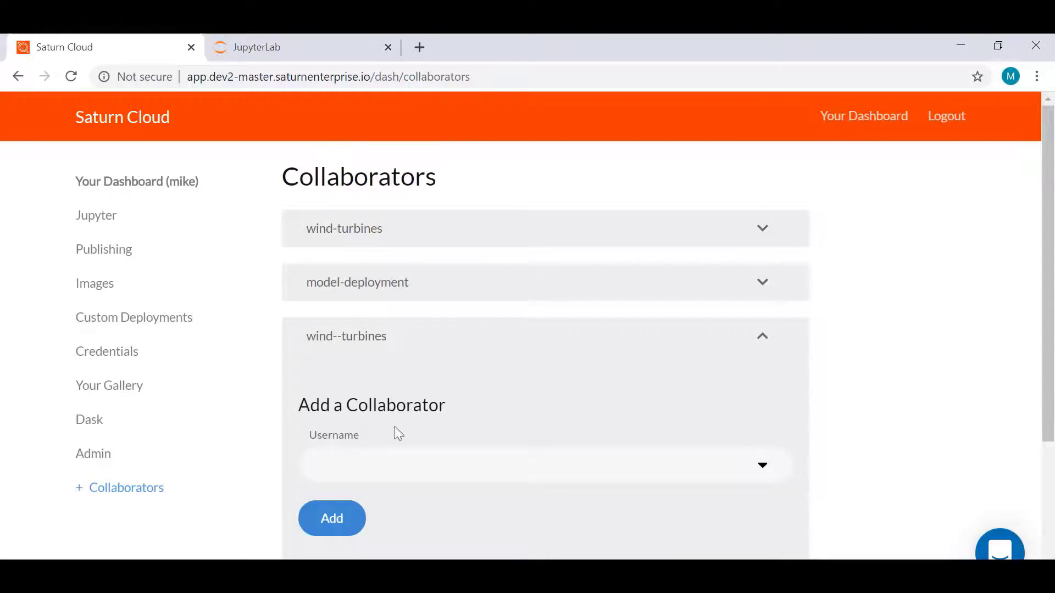
click(400, 469)
scroll(402, 470, down, 1)
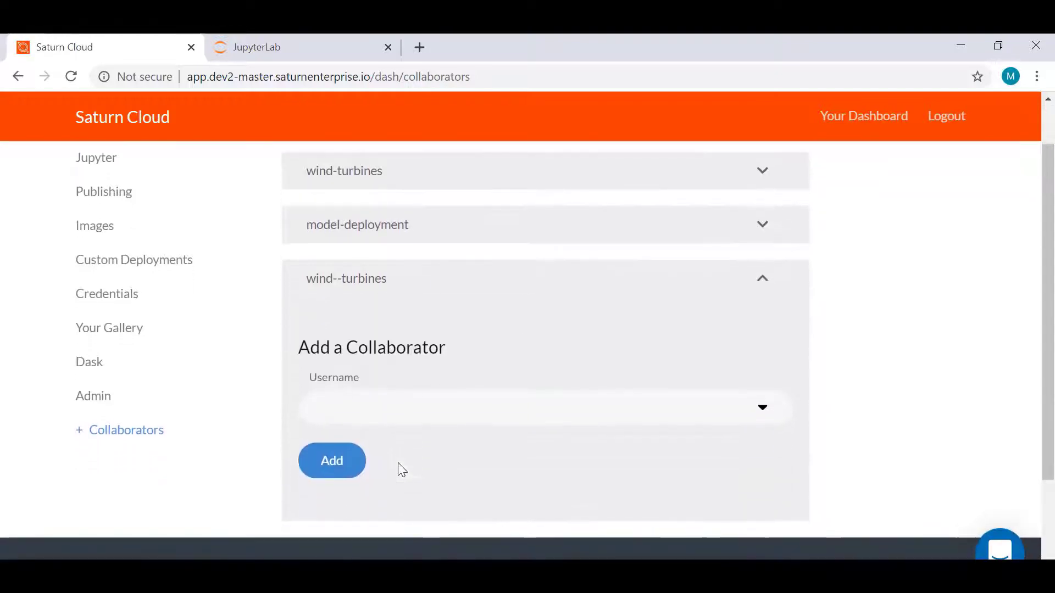
click(415, 408)
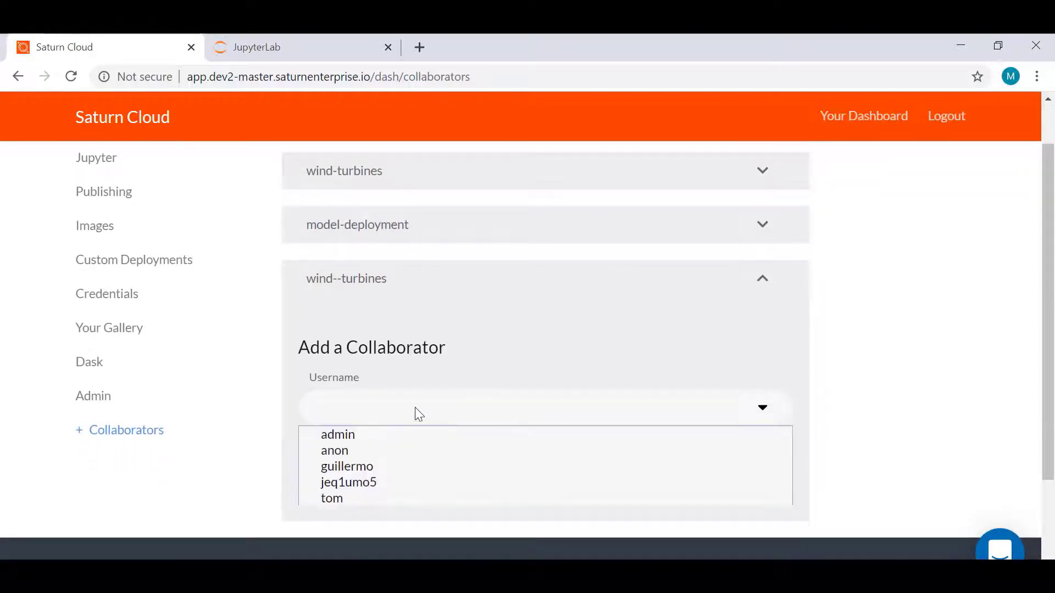
click(374, 494)
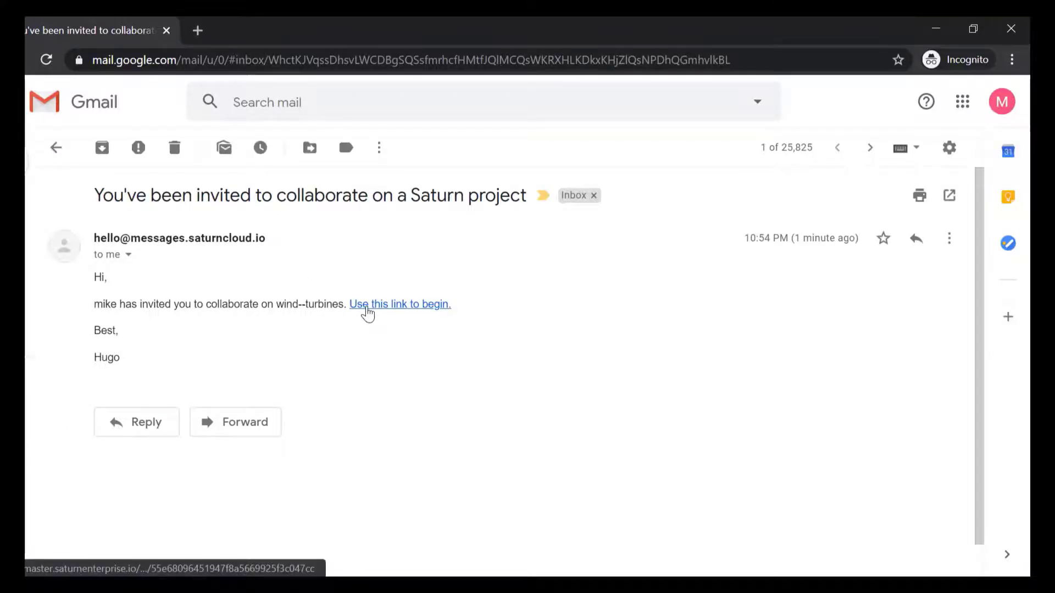
Follow the invitation e-mail's 'Use this link to begin' link to join wind--turbines.
click(368, 305)
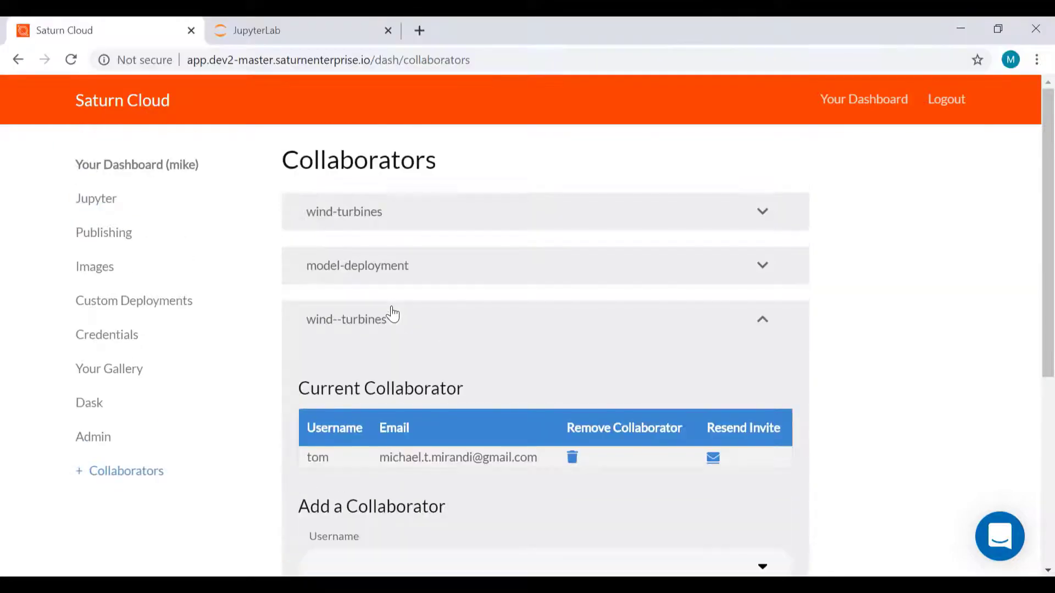
Push the three changed files, including the station and turbine CSVs, into master after reviewing the diff.
click(277, 37)
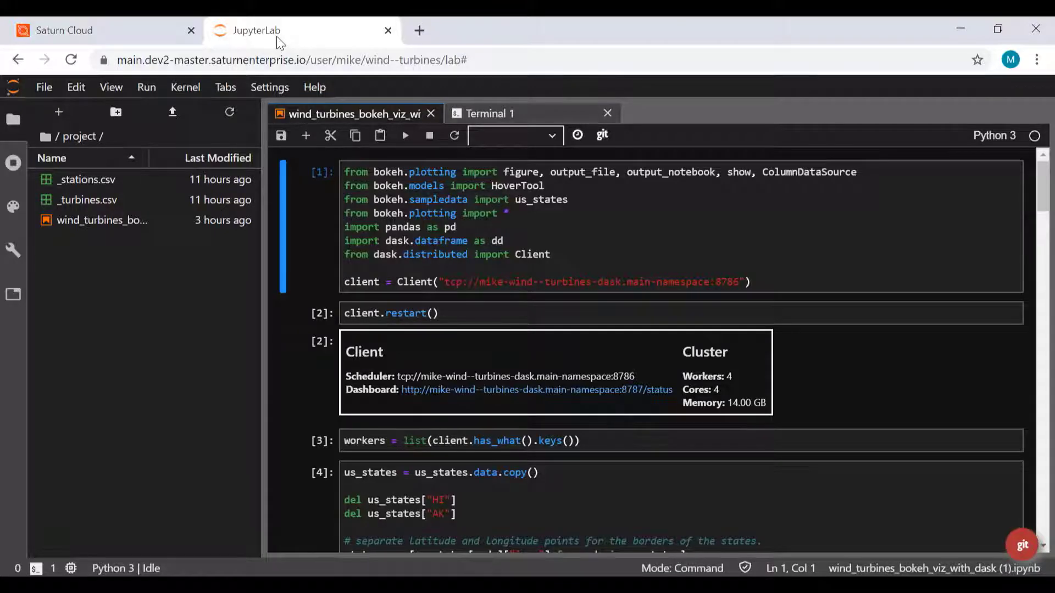
click(1022, 545)
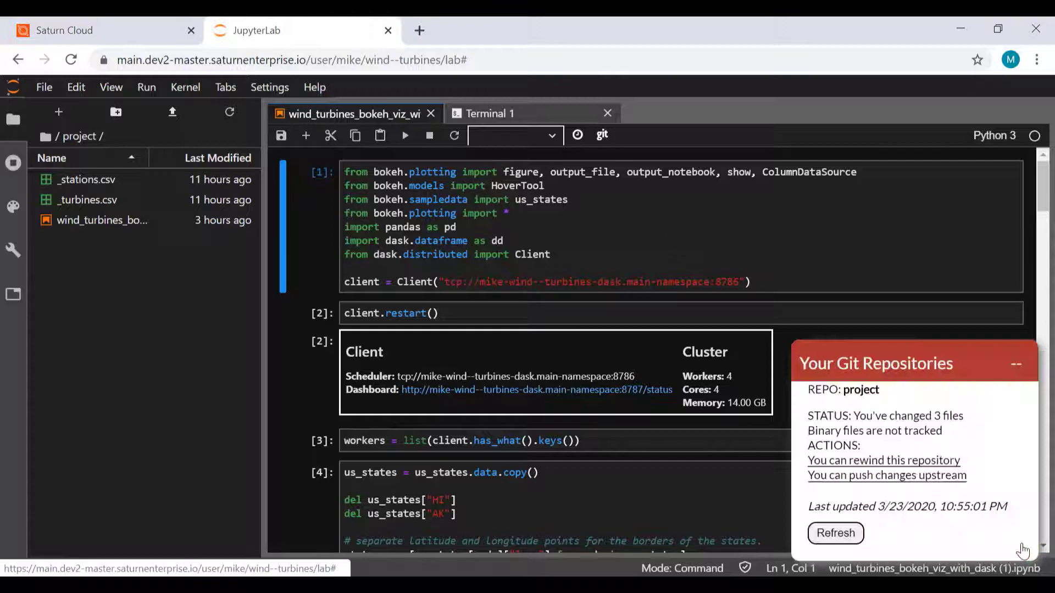
click(923, 489)
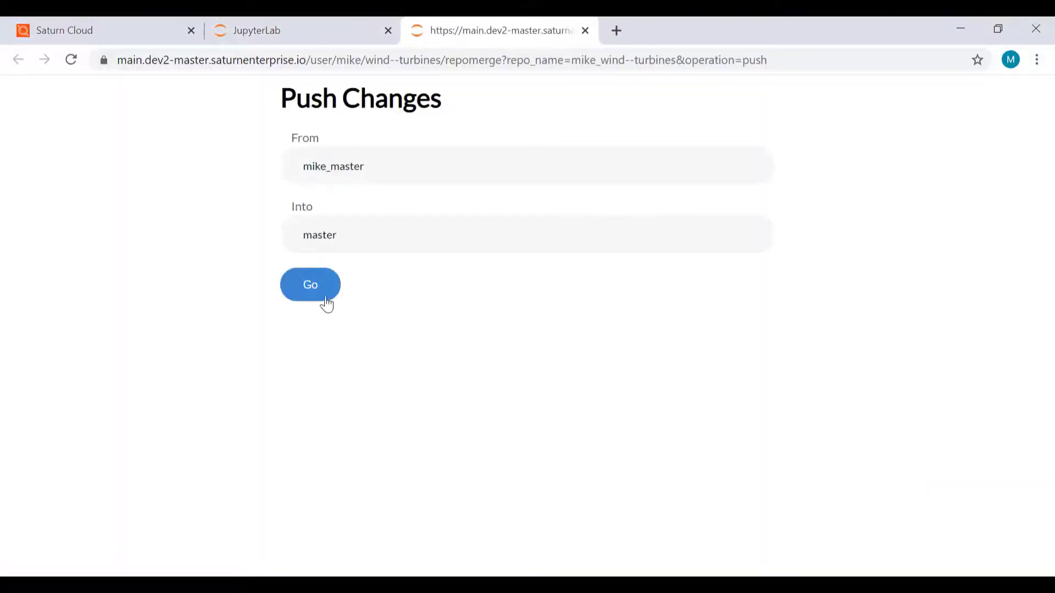
click(326, 302)
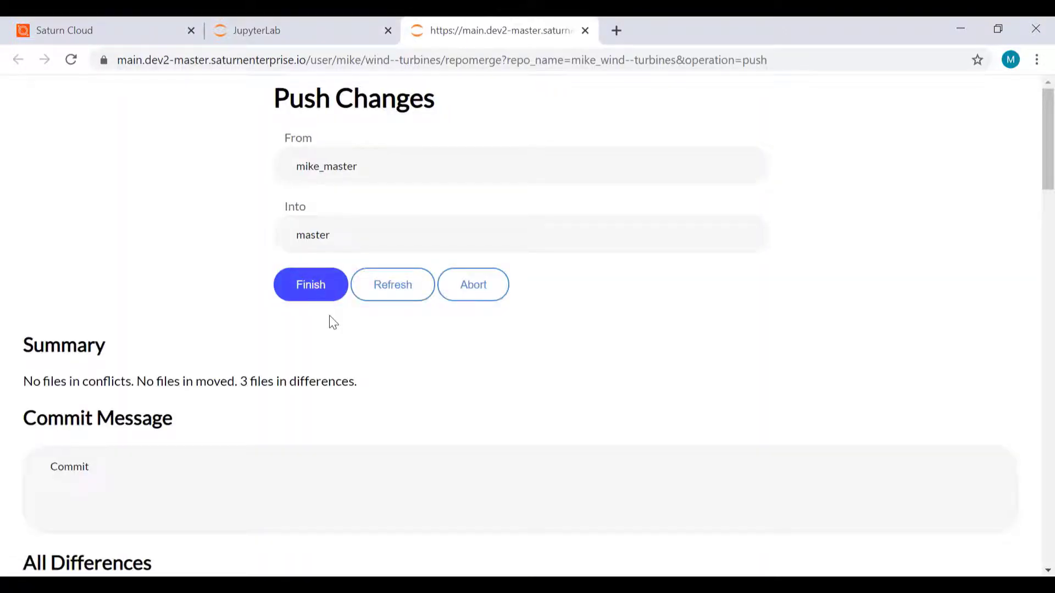
scroll(332, 325, down, 4)
scroll(332, 318, down, 1)
scroll(477, 324, down, 3)
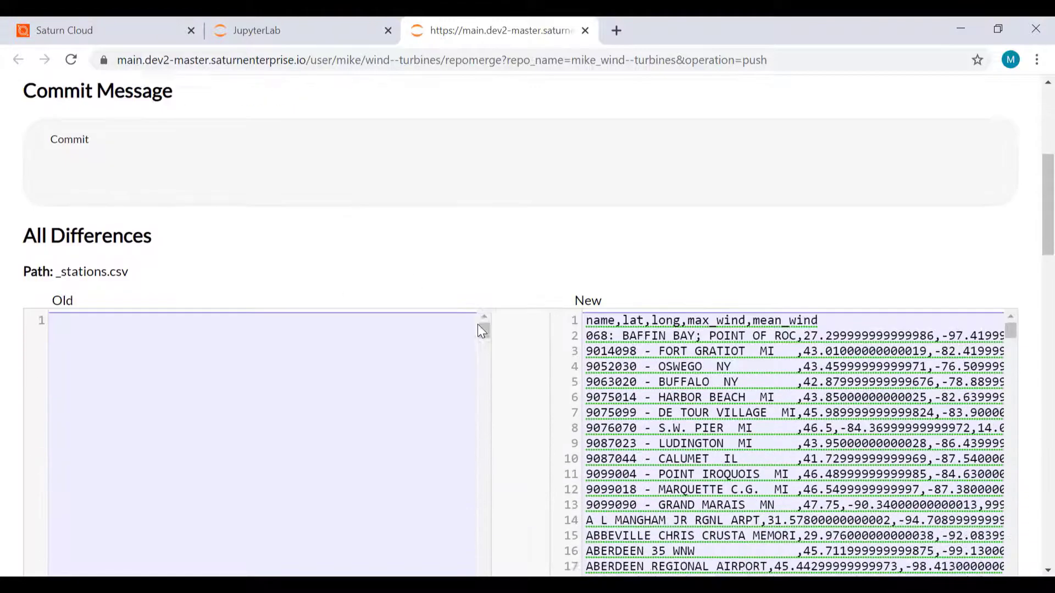
scroll(478, 324, up, 2)
scroll(478, 330, up, 3)
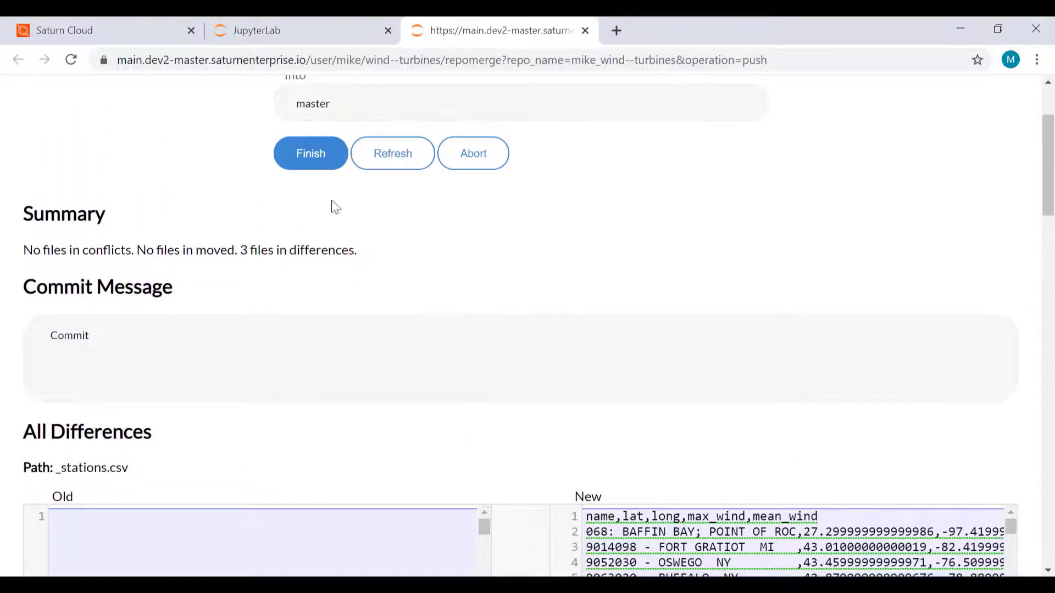
click(314, 163)
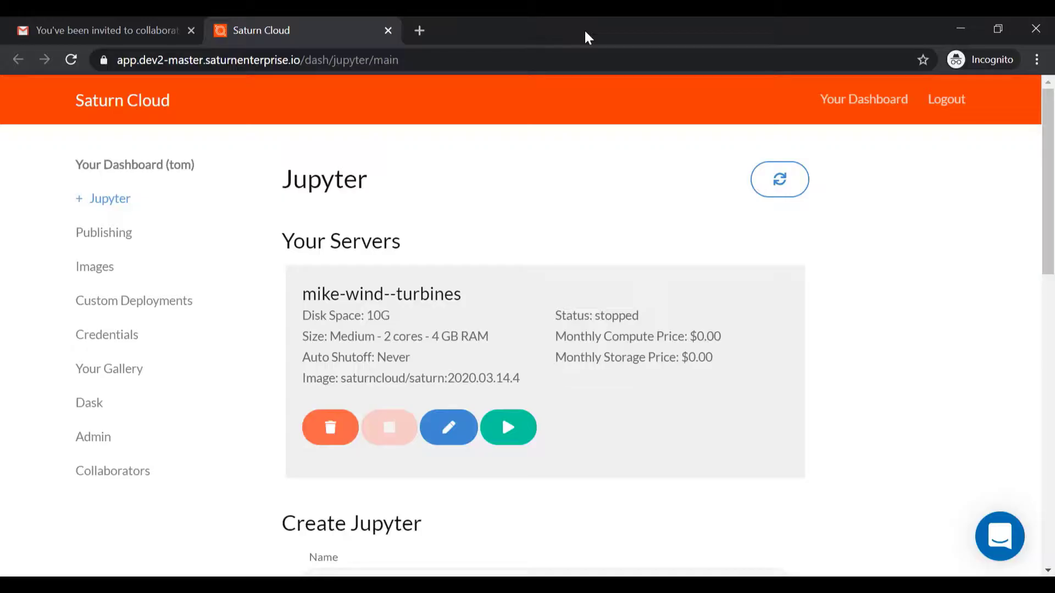
Start the shared wind turbines server and open its notebook in JupyterLab.
click(513, 424)
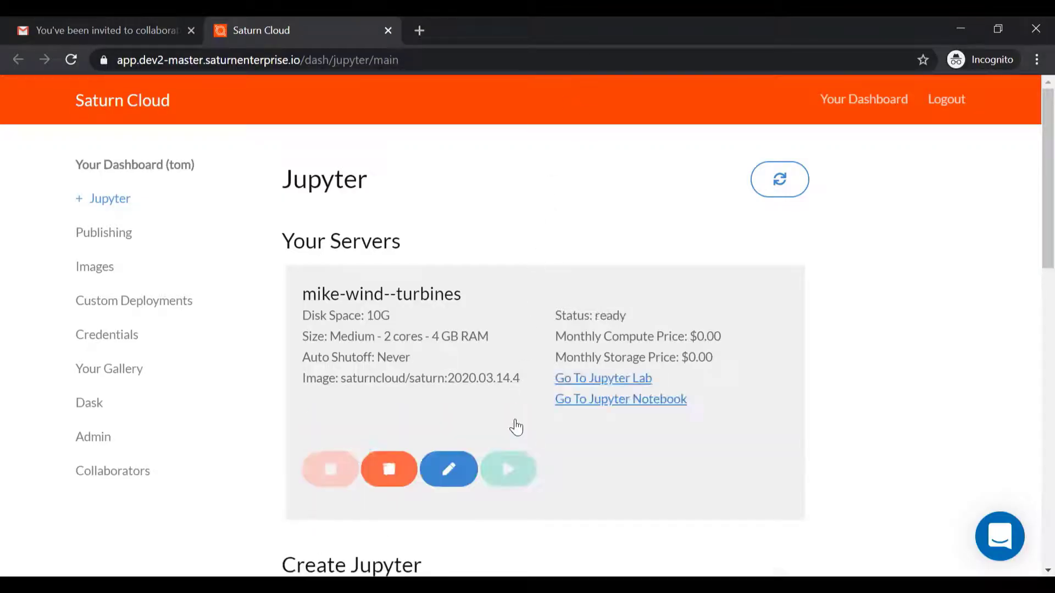
click(581, 389)
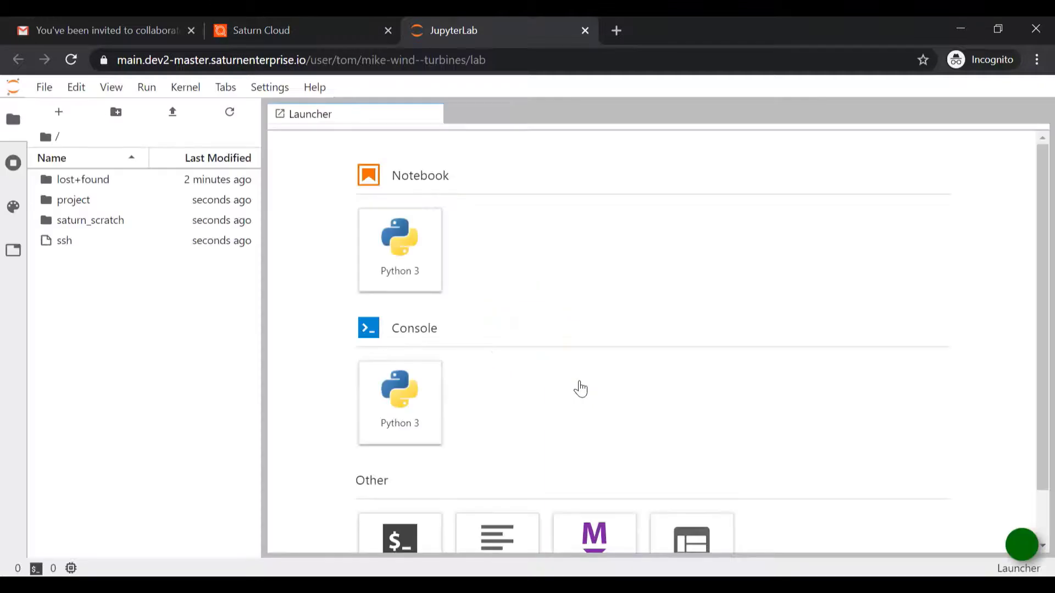
click(113, 204)
double_click(115, 206)
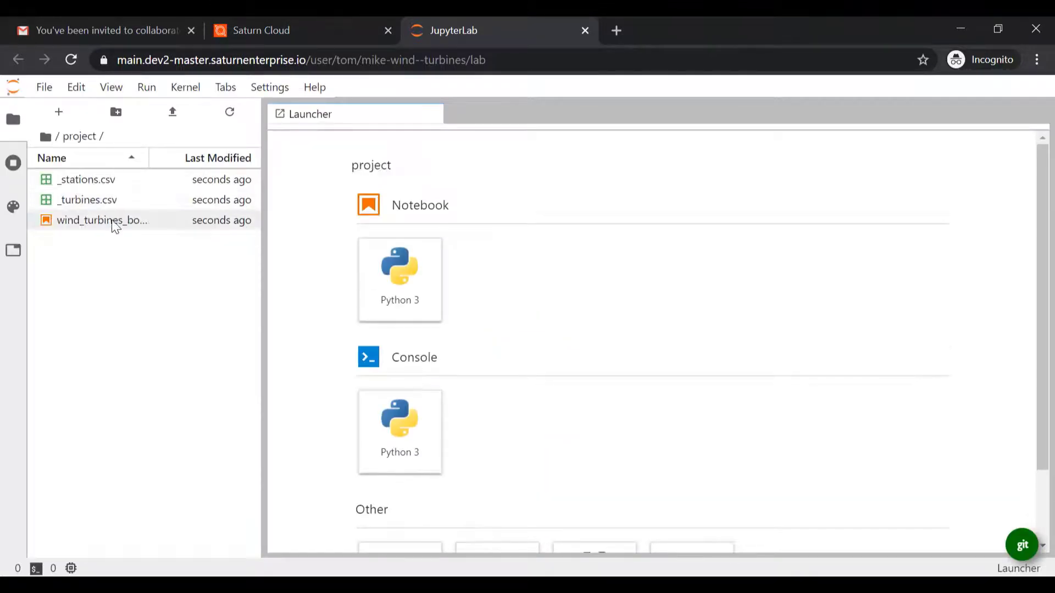
double_click(114, 221)
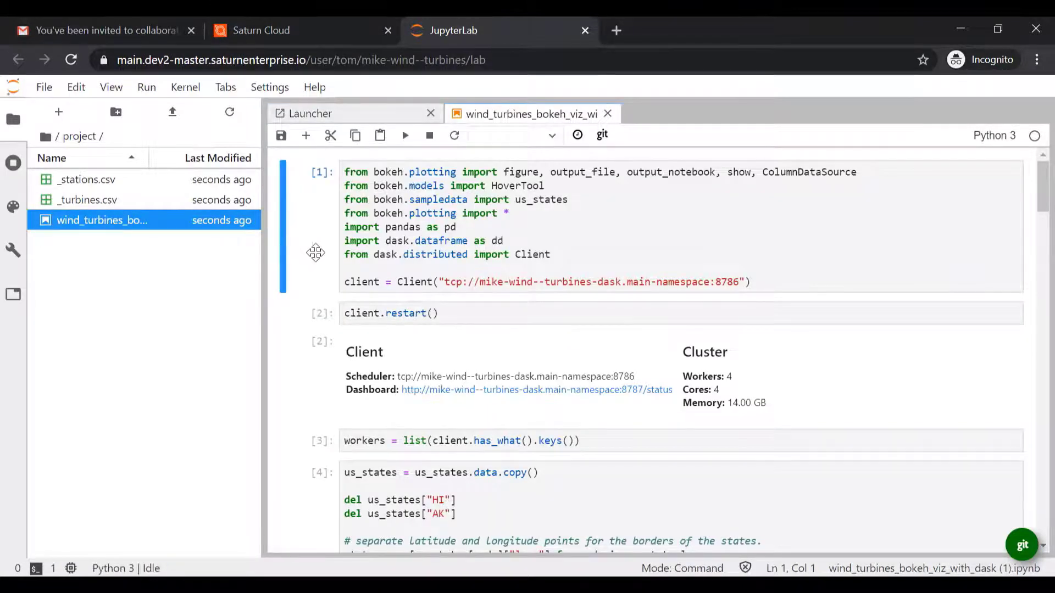
Add a #test comment to the notebook's first cell and save it.
click(372, 266)
text(#test)
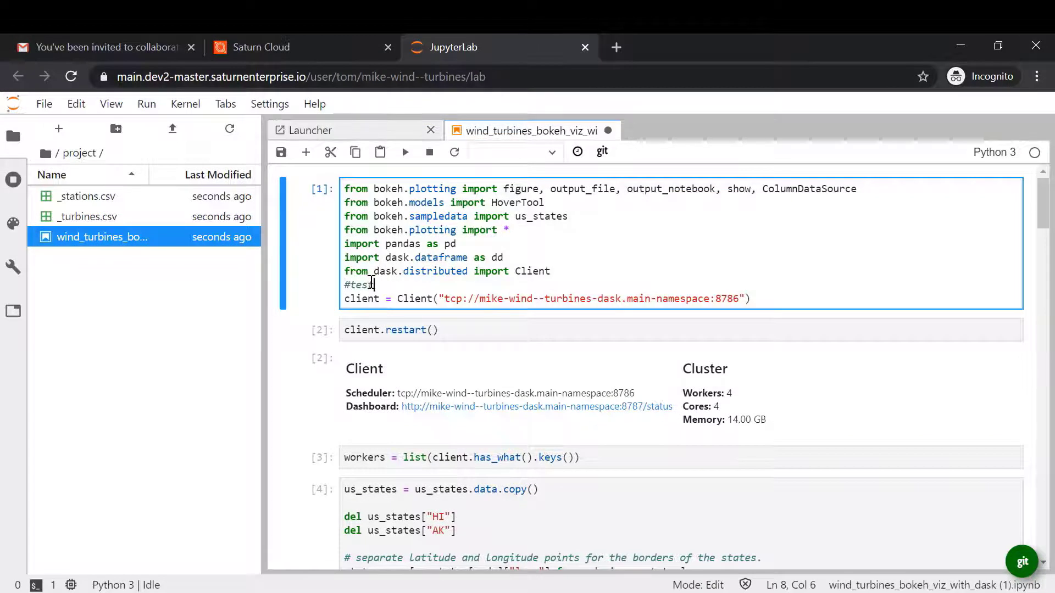
click(281, 152)
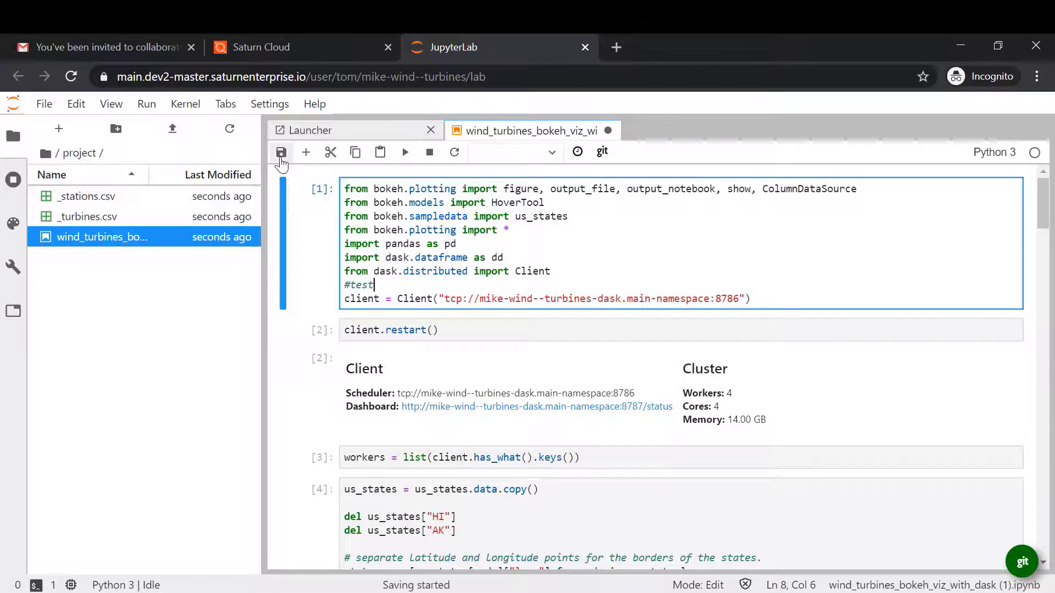
click(430, 130)
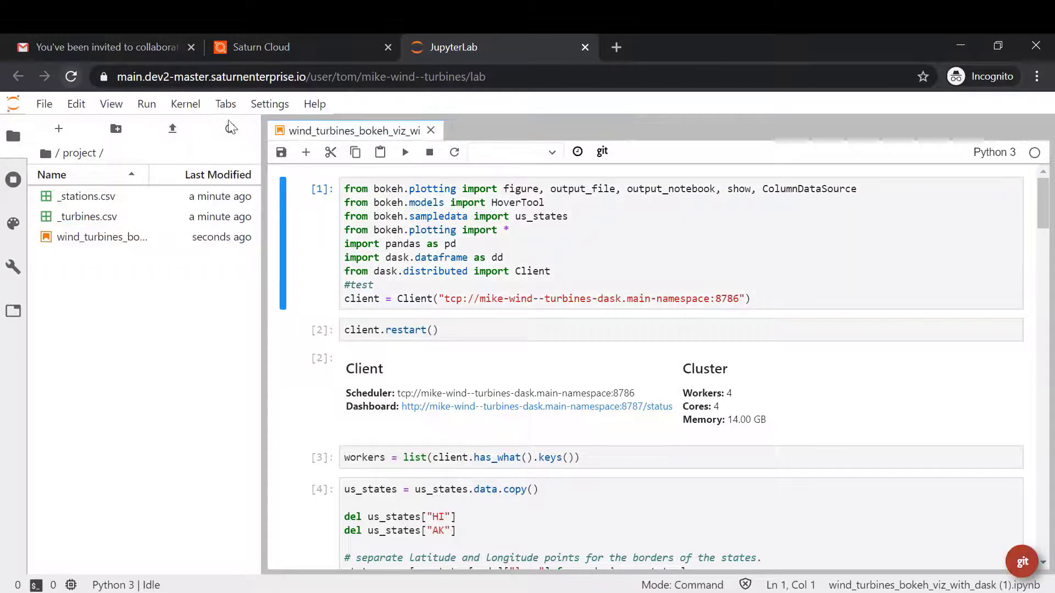
click(1023, 563)
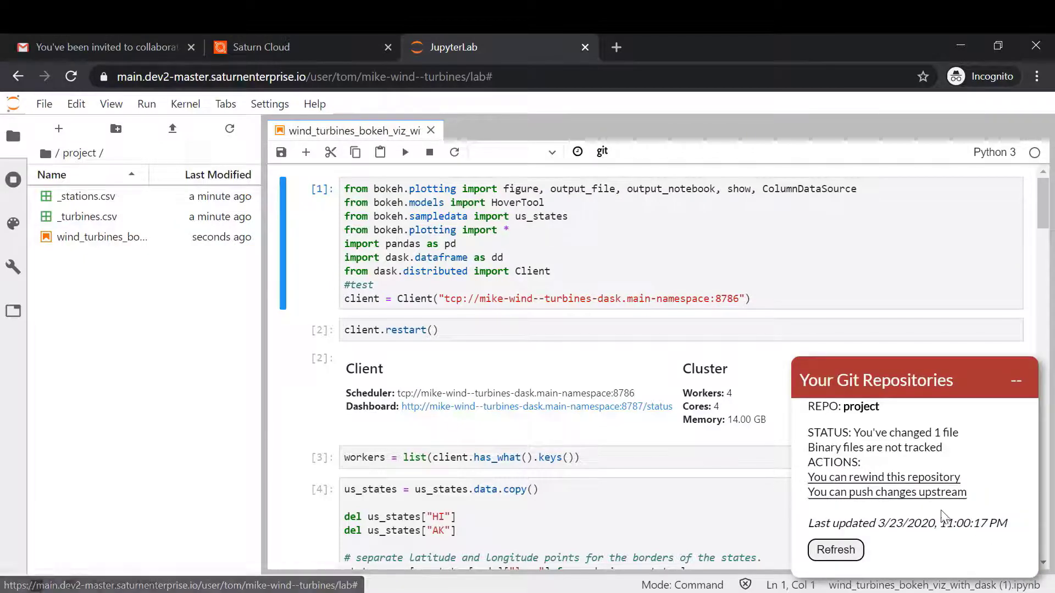
click(923, 491)
Push the #test notebook change from the personal branch into master, then close the page.
click(330, 305)
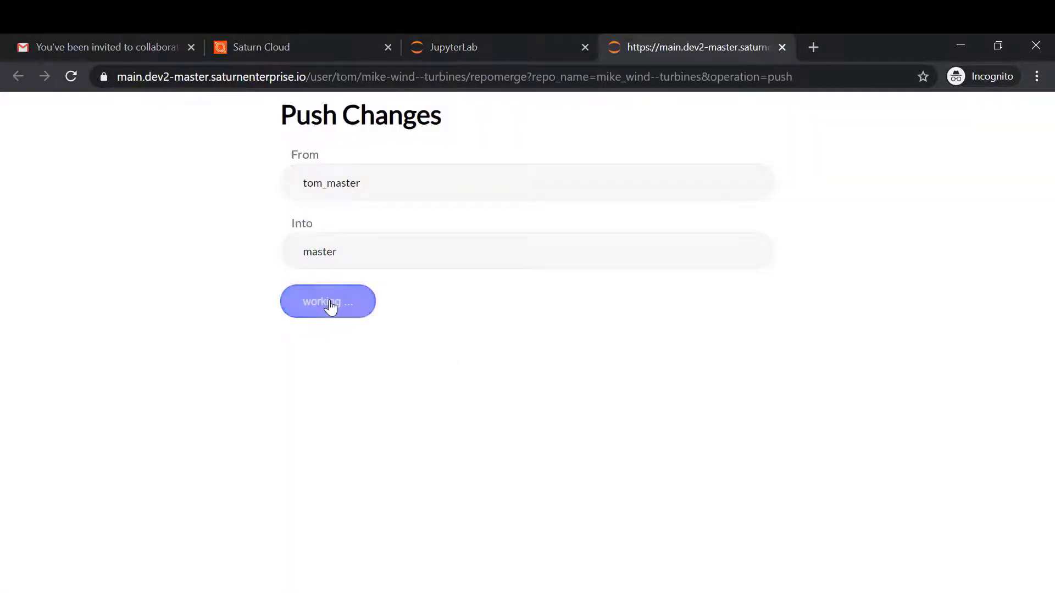
scroll(509, 363, down, 5)
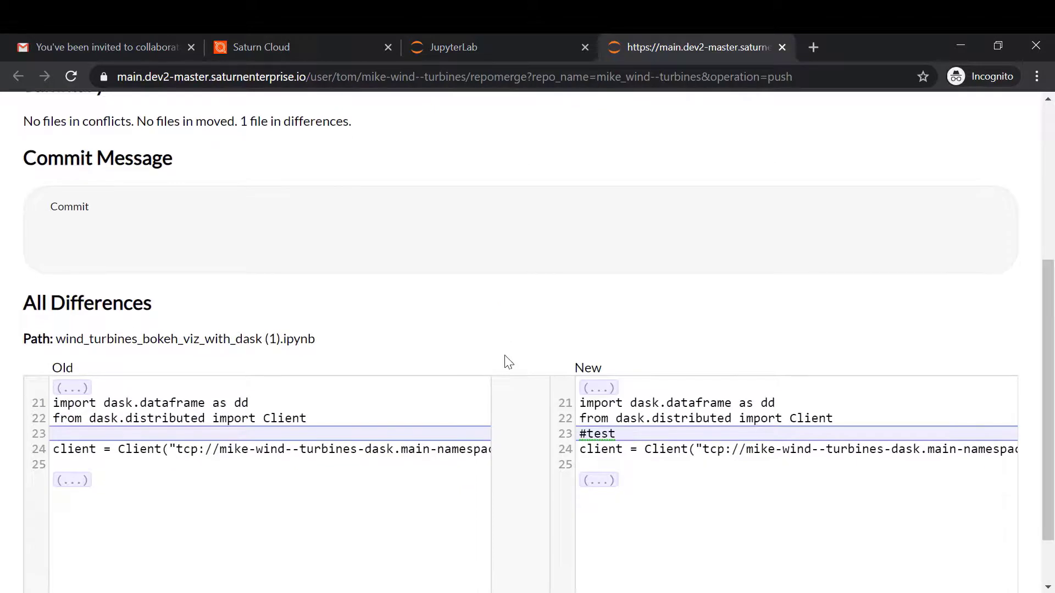
scroll(508, 362, up, 4)
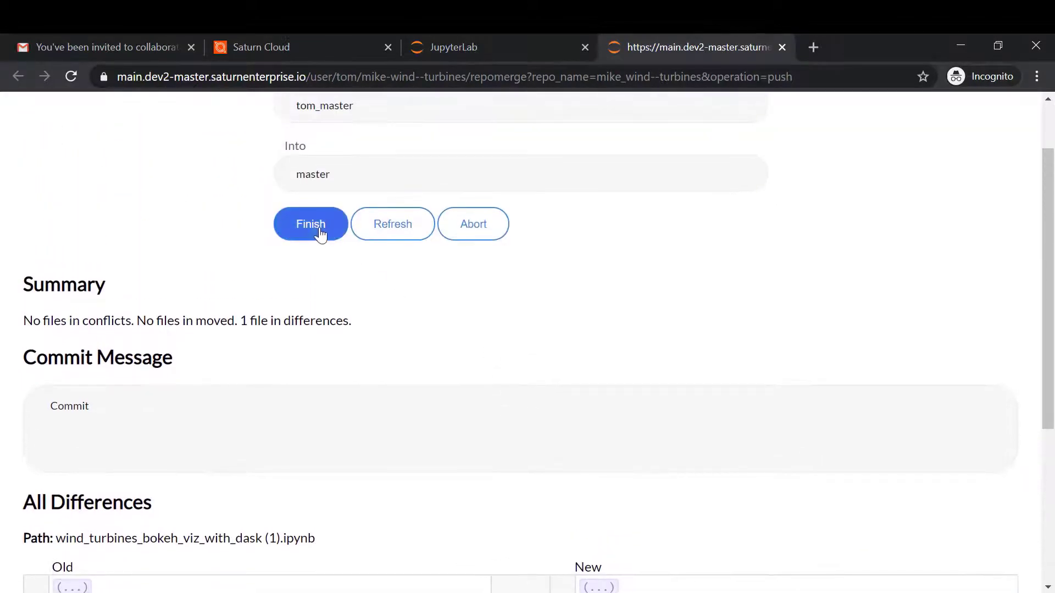
click(311, 225)
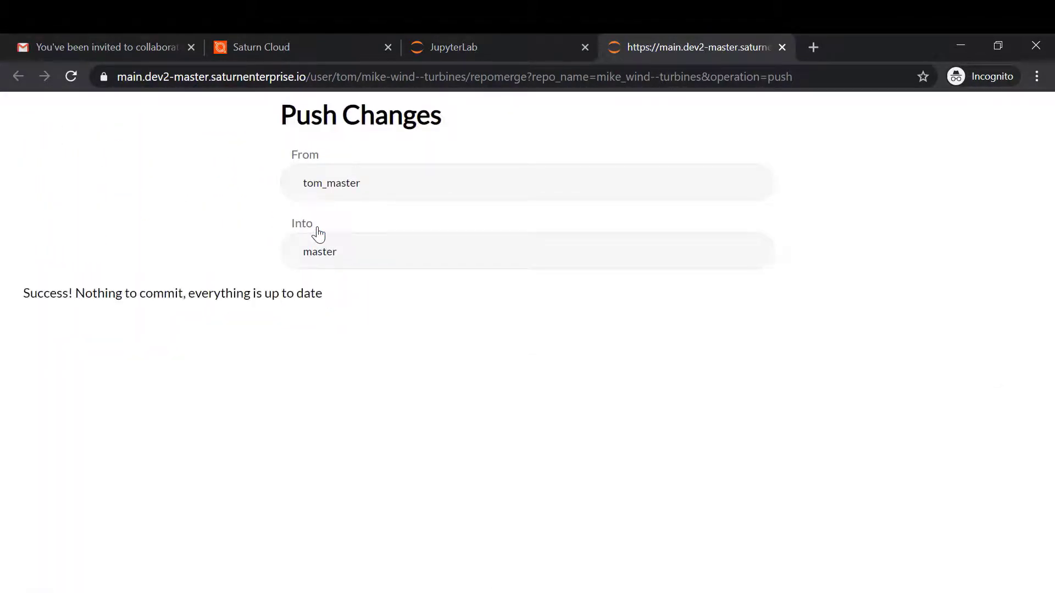
click(782, 48)
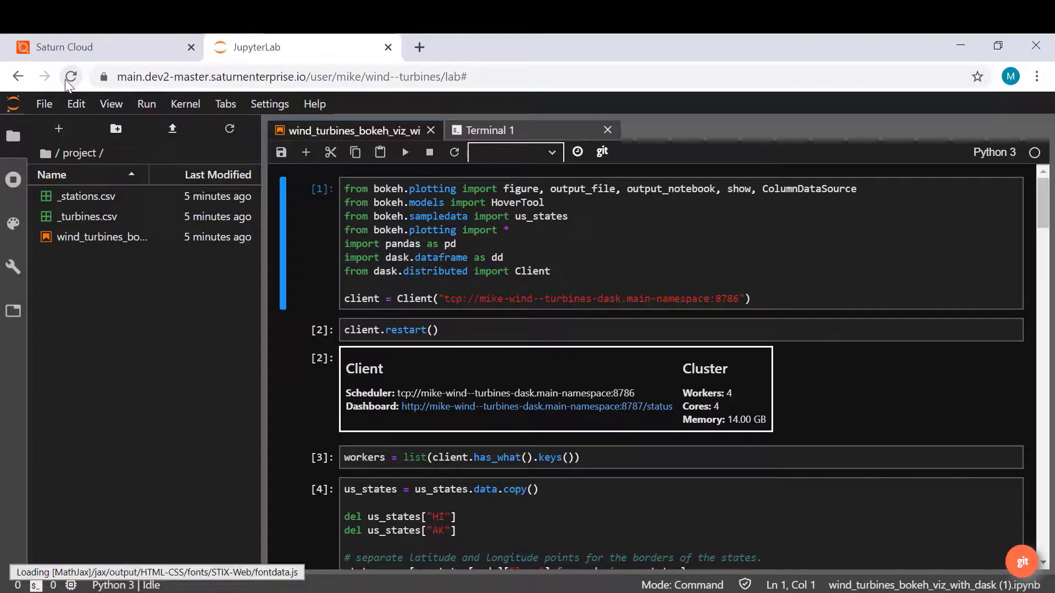
Pull the #test change from upstream master into mike_master after reviewing the diff.
click(1023, 562)
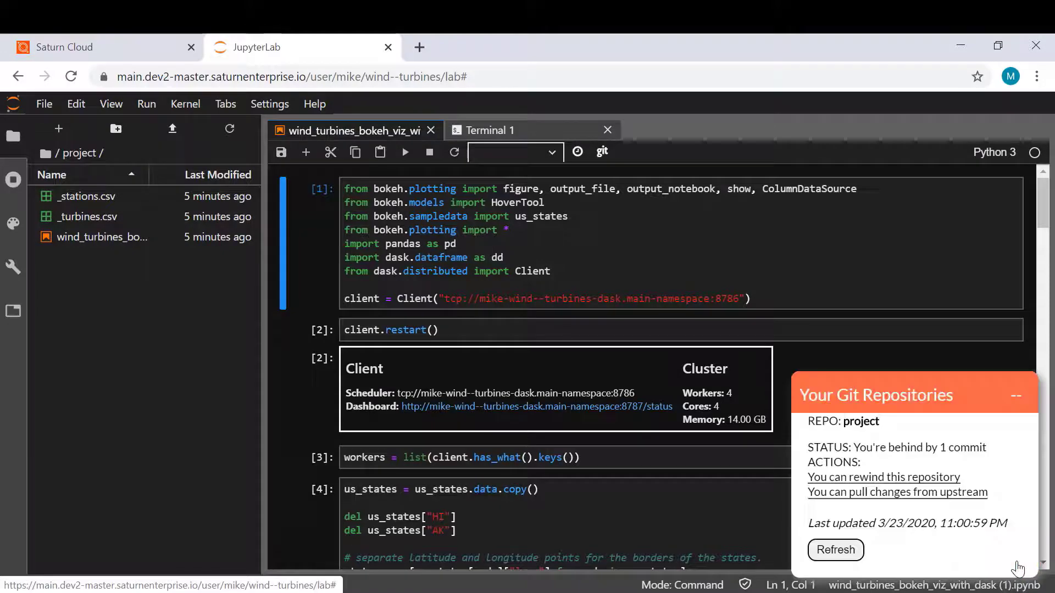
click(916, 492)
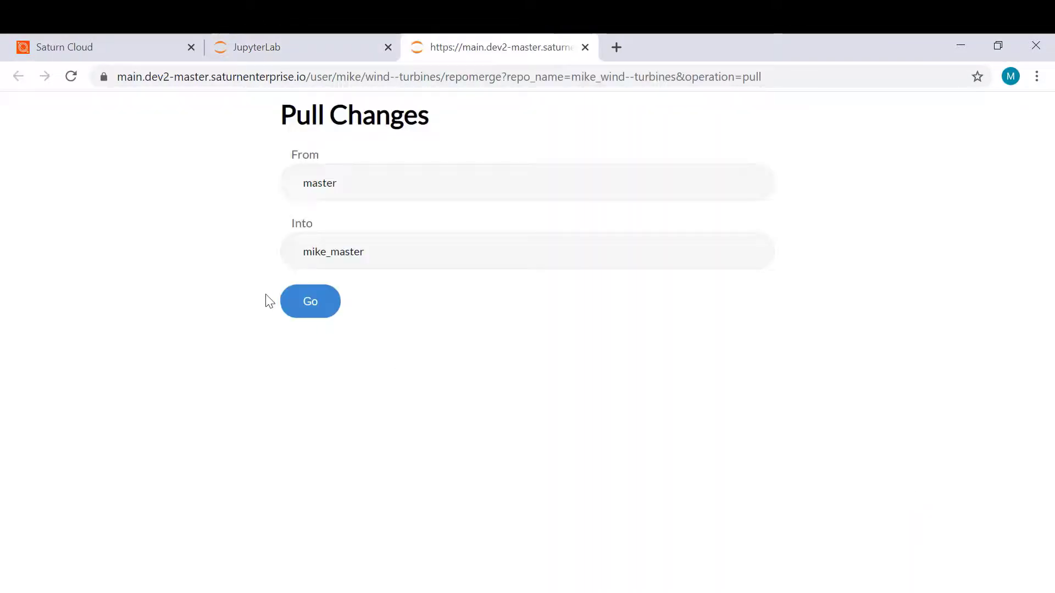
click(285, 302)
scroll(514, 412, down, 3)
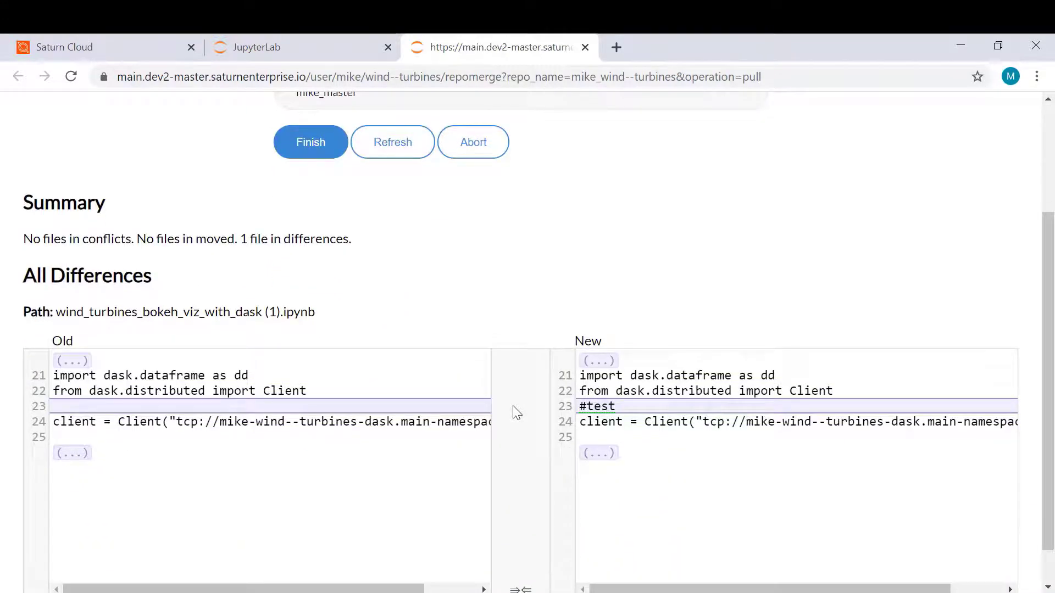
scroll(517, 413, up, 2)
click(313, 272)
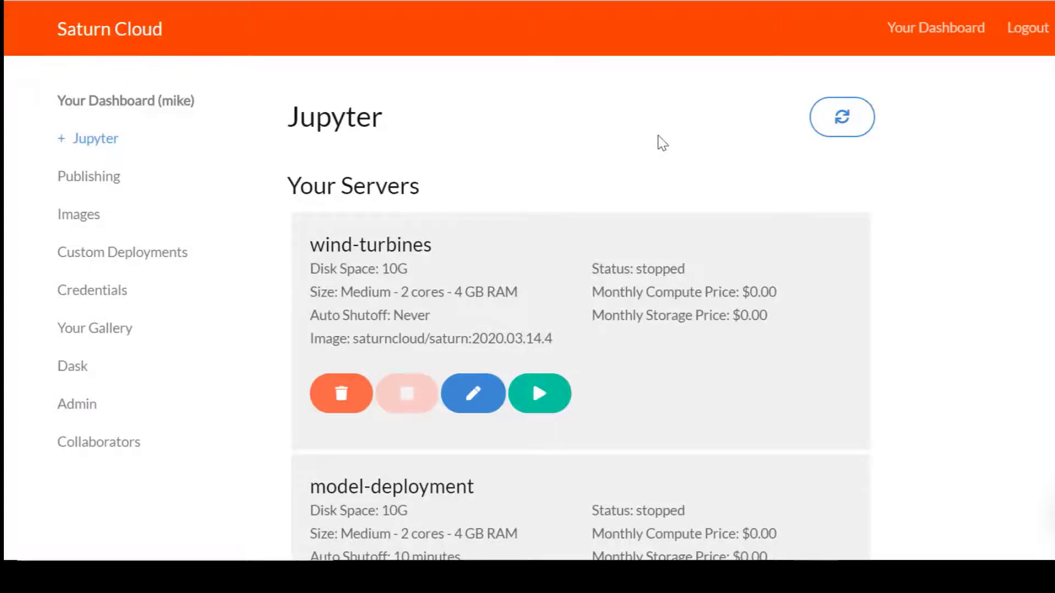
Run 'publish ~/project' in a new JupyterLab terminal on the wind turbines server.
scroll(662, 143, down, 10)
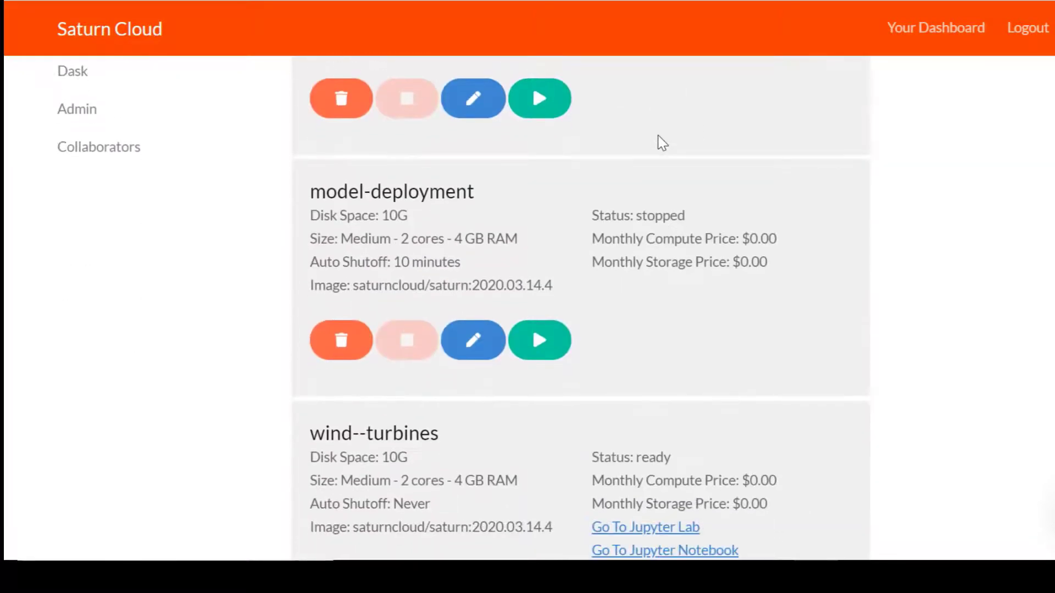
click(649, 345)
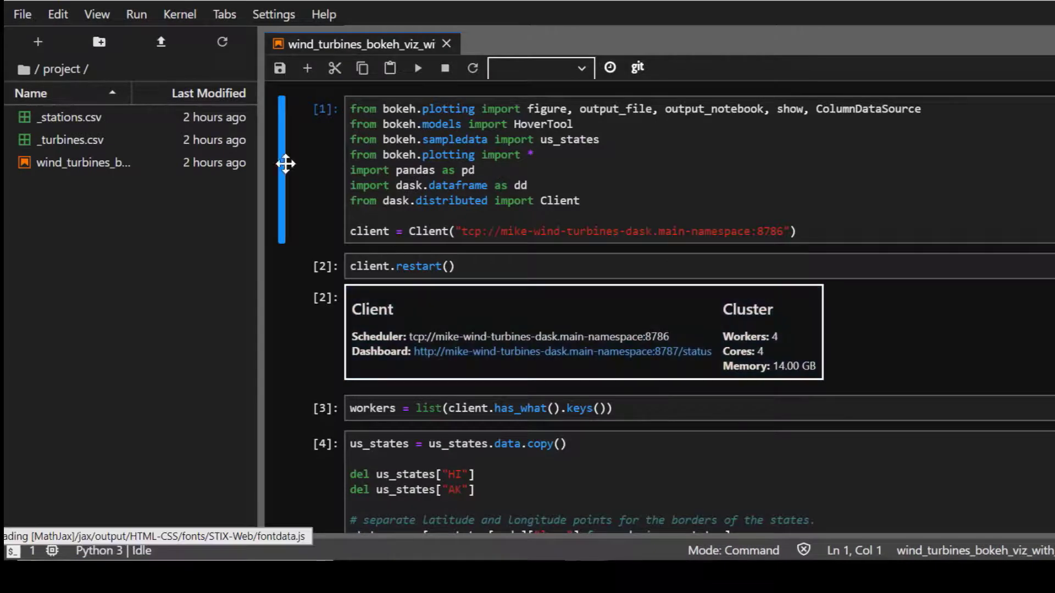
click(25, 19)
mouse_move(107, 47)
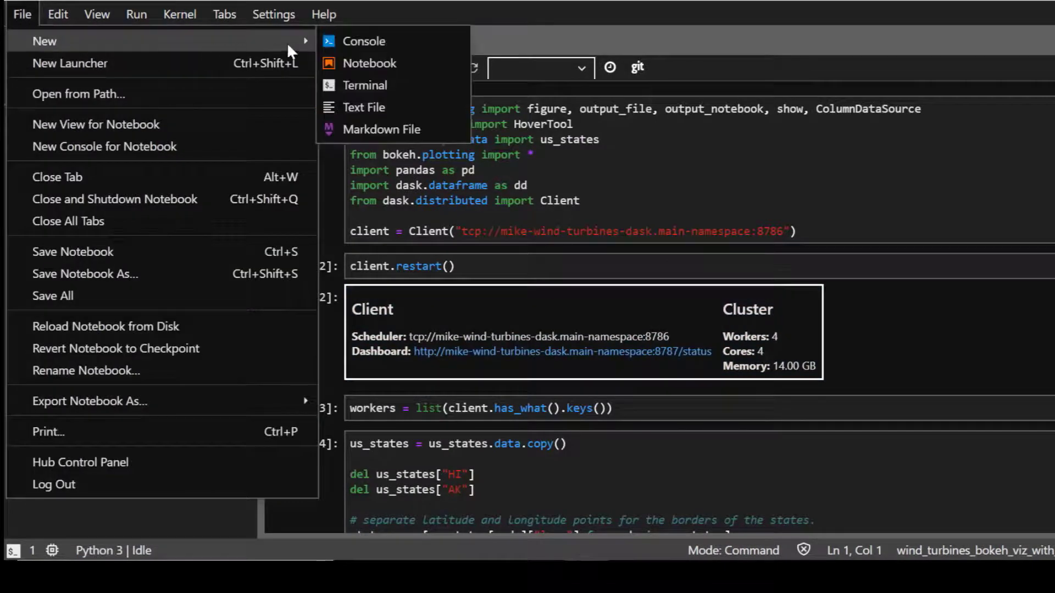
click(355, 82)
text(publish ~/project)
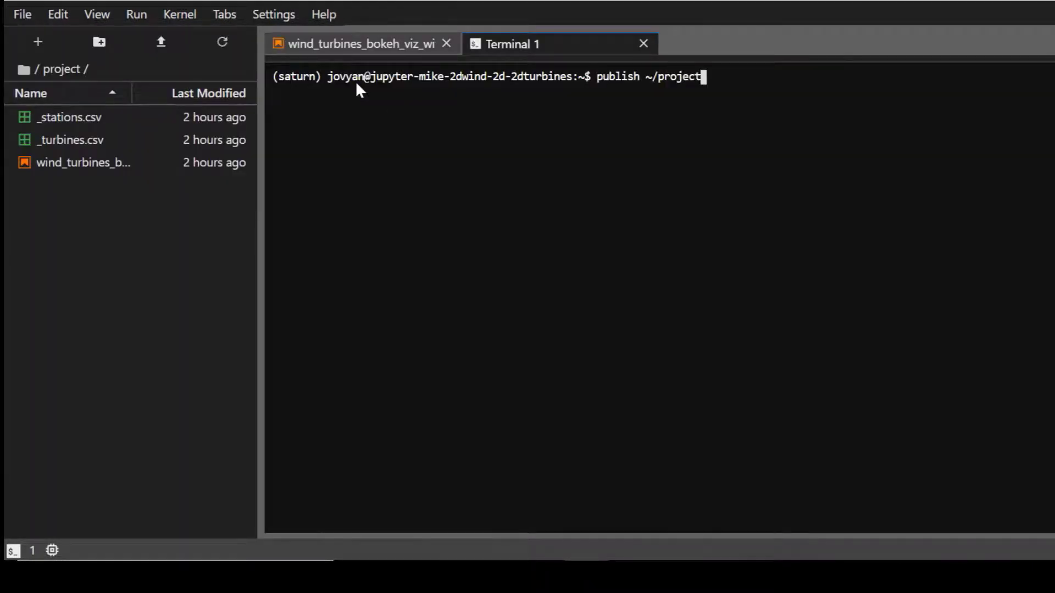
key(Return)
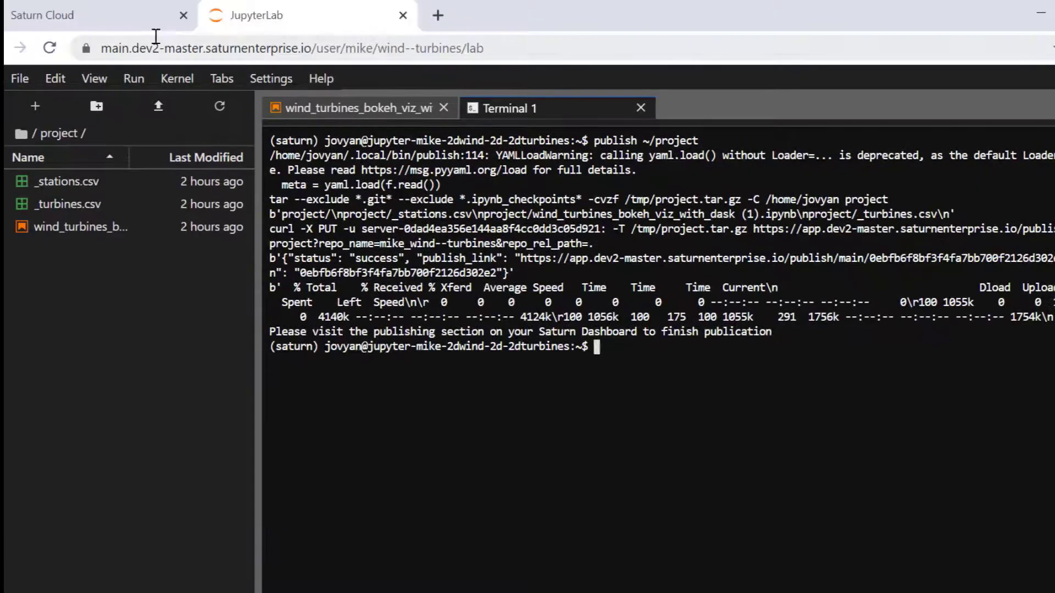
Open the project's publishing settings and retitle it Turbines-Published.
click(129, 25)
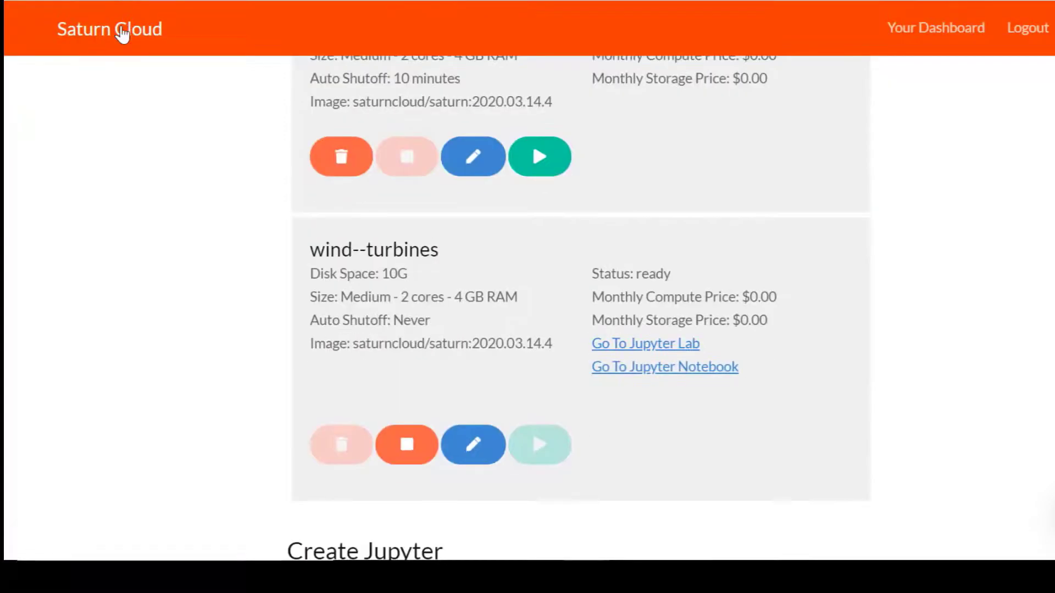
click(120, 94)
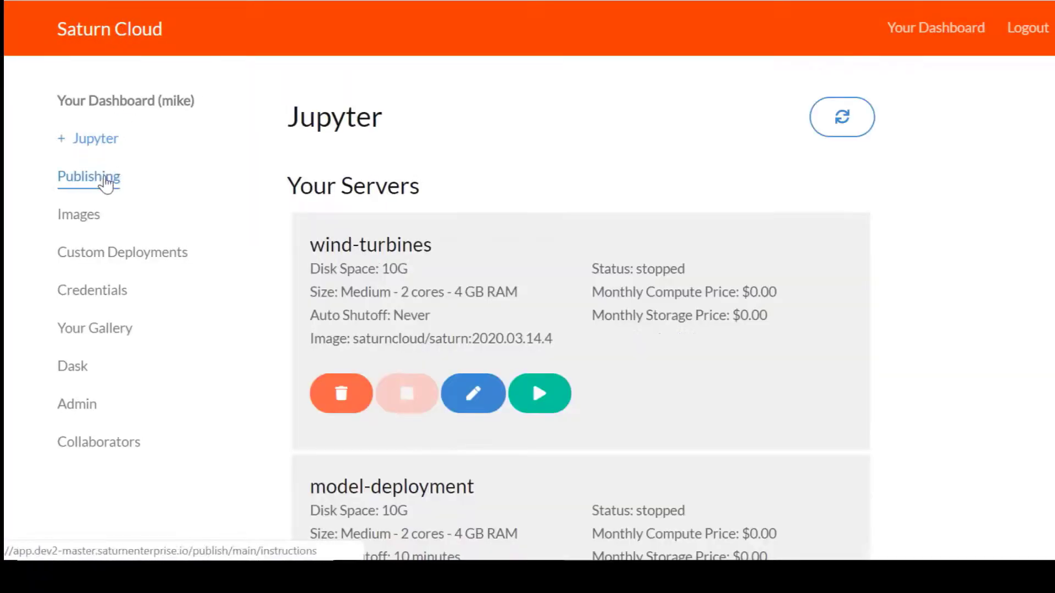
click(104, 182)
double_click(377, 245)
text(Turbines-Published)
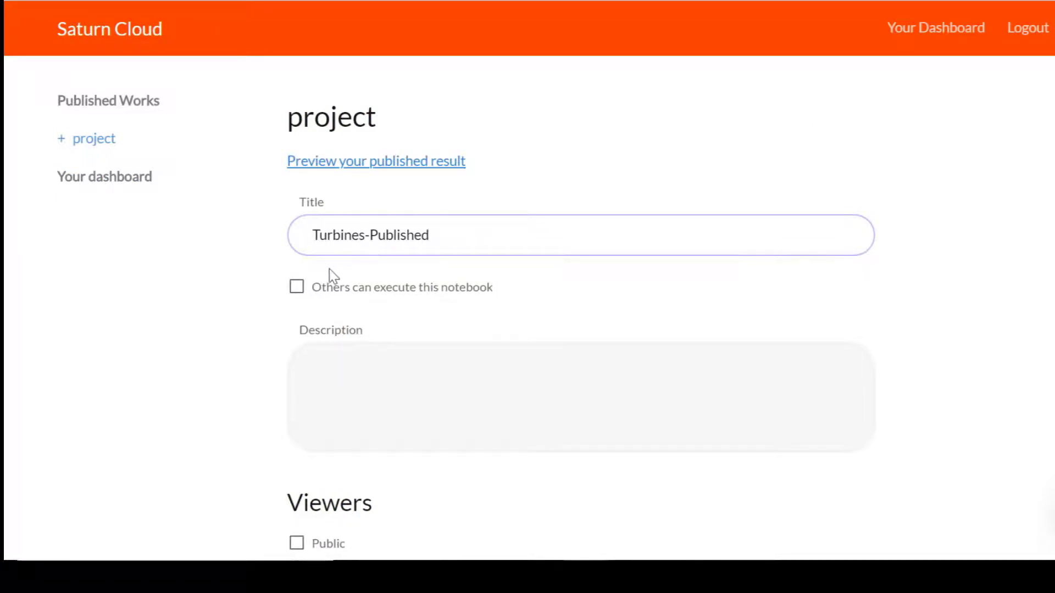
Let others execute it, set the description to 'Example', and choose 40G disk.
click(297, 289)
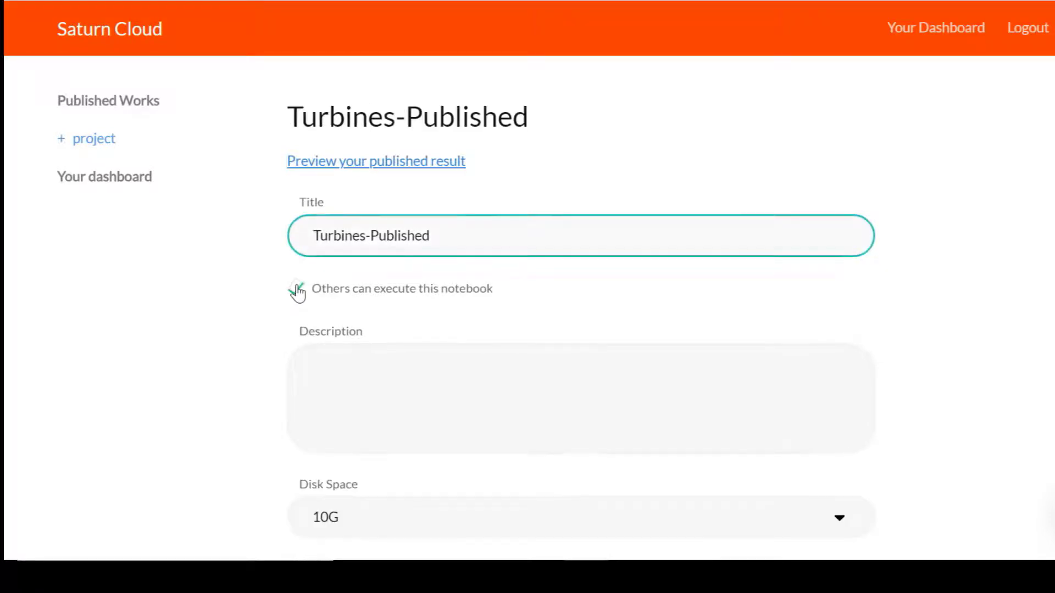
scroll(297, 292, down, 2)
click(342, 265)
text(Example)
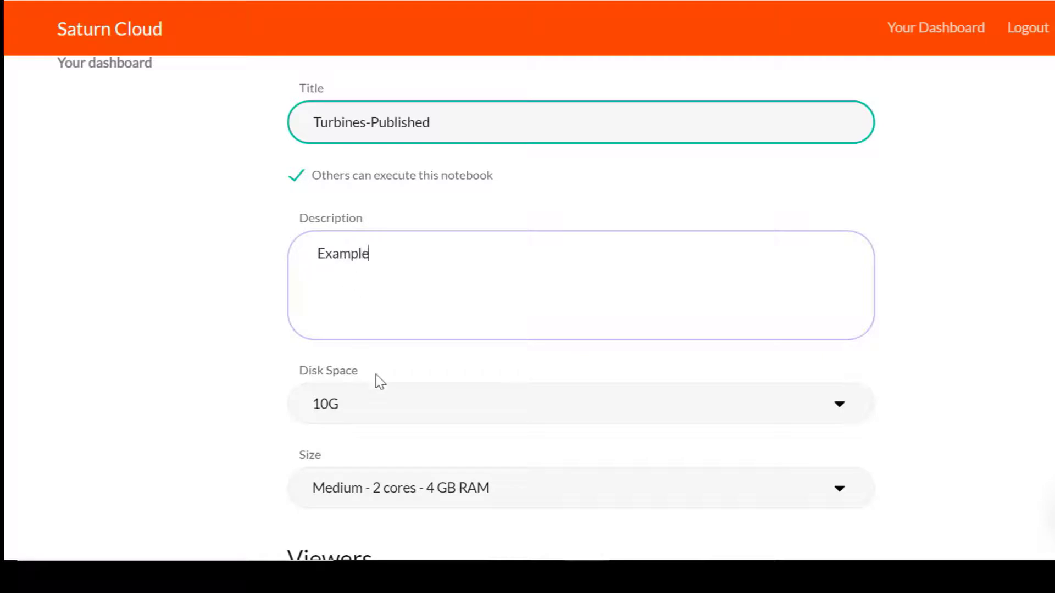
click(385, 404)
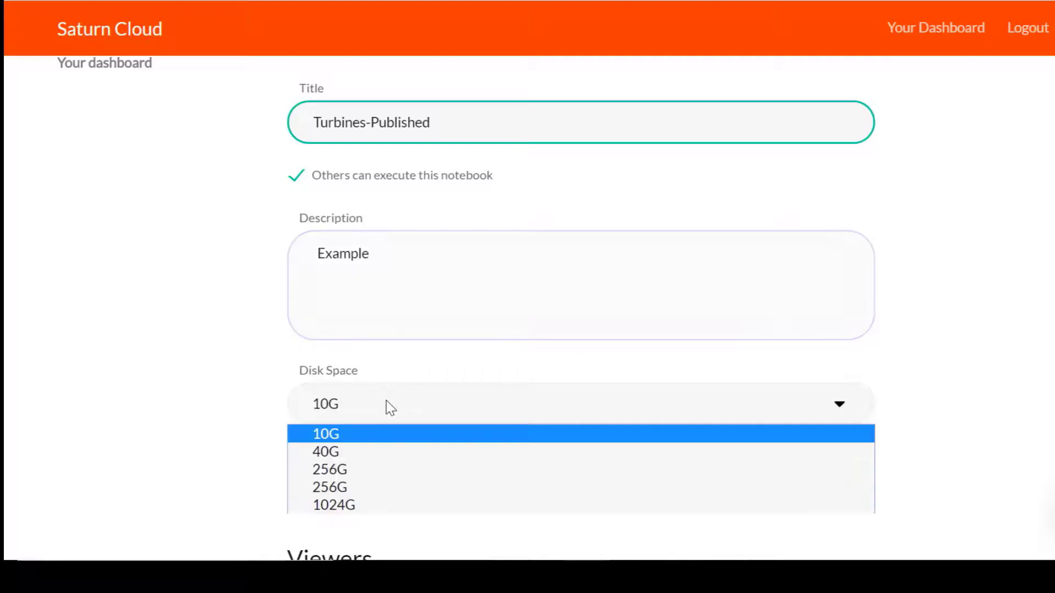
click(384, 454)
Choose the XLarge 4-core 32 GB size, make it public, and save the settings.
scroll(383, 454, down, 3)
click(384, 323)
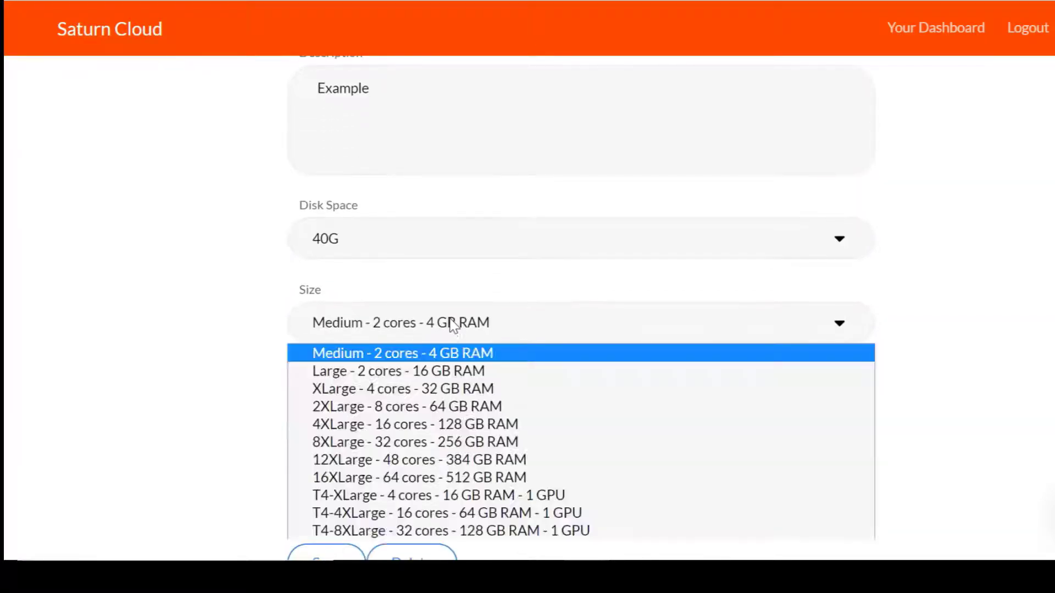
click(451, 386)
scroll(453, 398, down, 2)
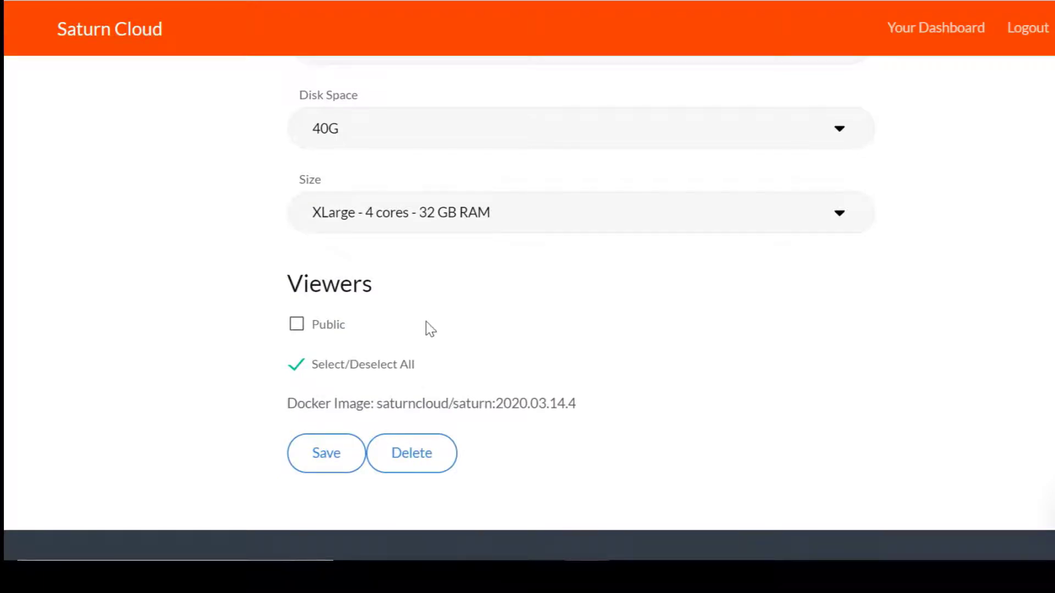
click(296, 325)
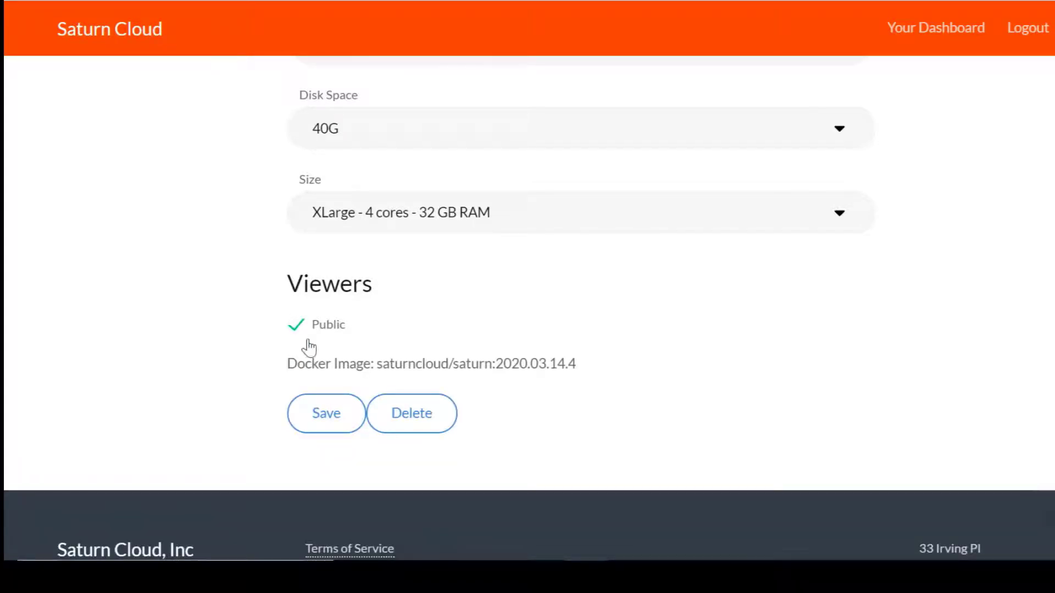
click(323, 422)
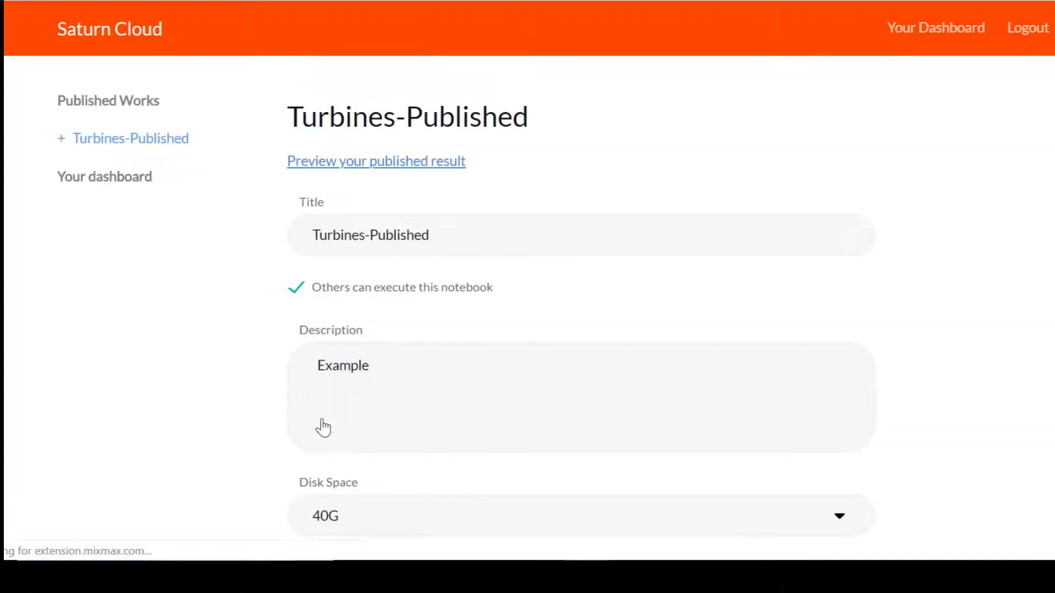
Open Turbines-Published from Your Gallery and scroll through the wind turbines notebook's output tables.
click(117, 27)
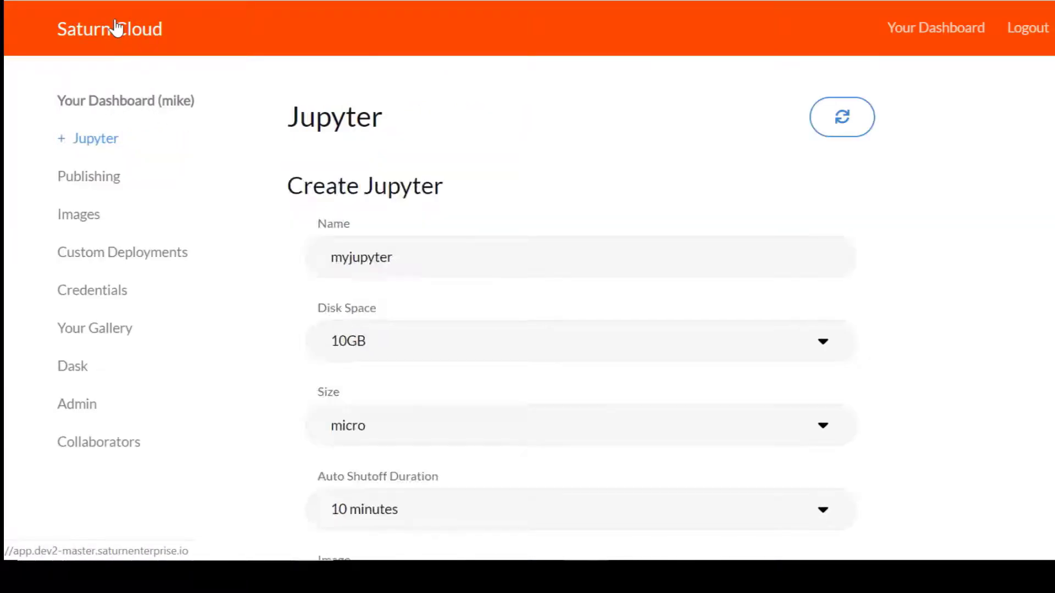
click(116, 330)
click(280, 220)
click(285, 261)
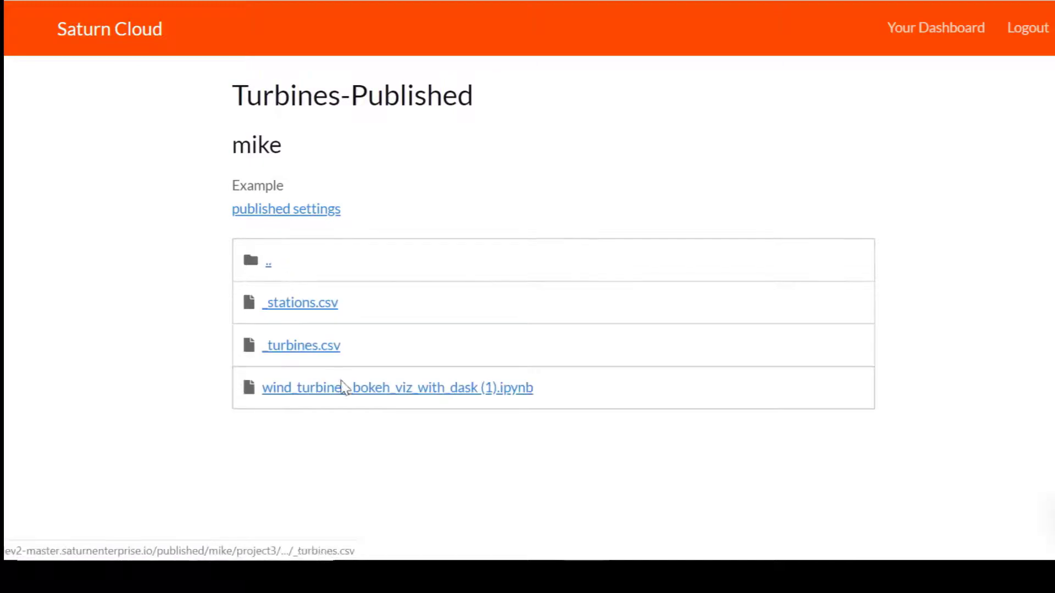
click(344, 386)
scroll(344, 392, down, 20)
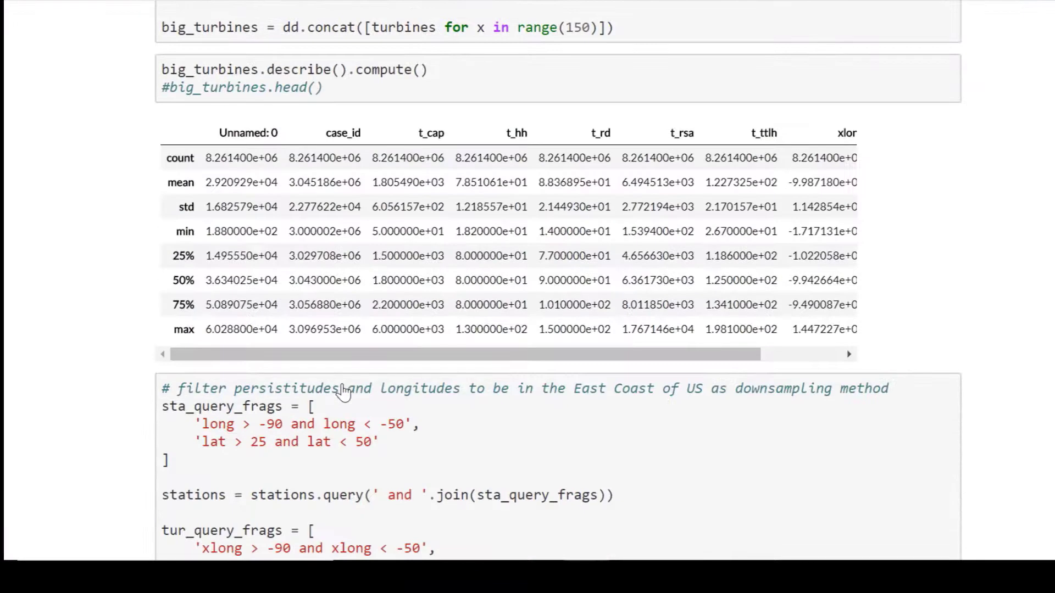
scroll(343, 391, down, 15)
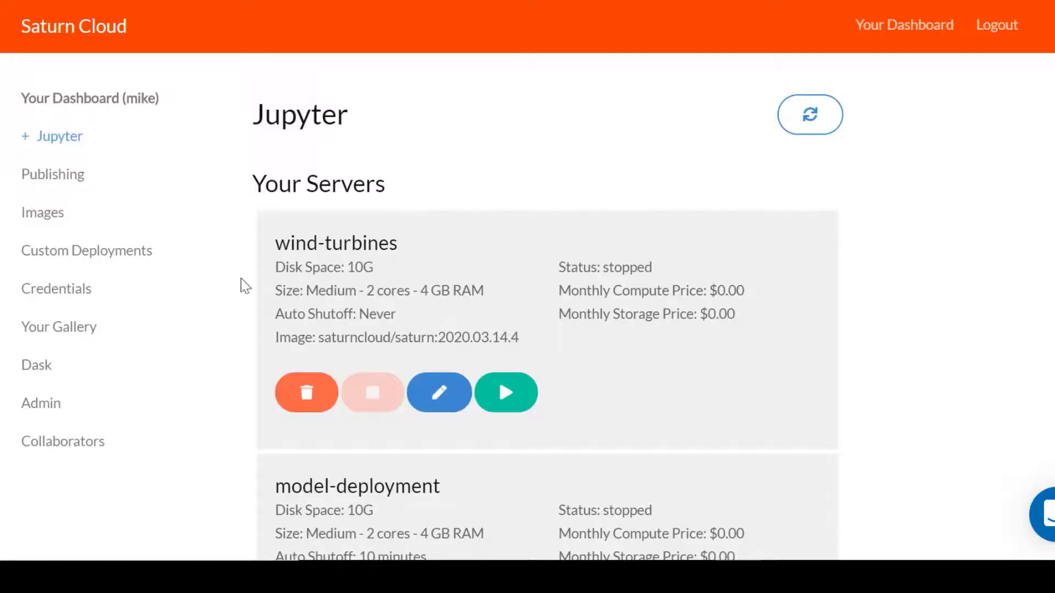
Create a Dask cluster for wind--turbines with Medium 2-core workers and 4 workers.
click(51, 365)
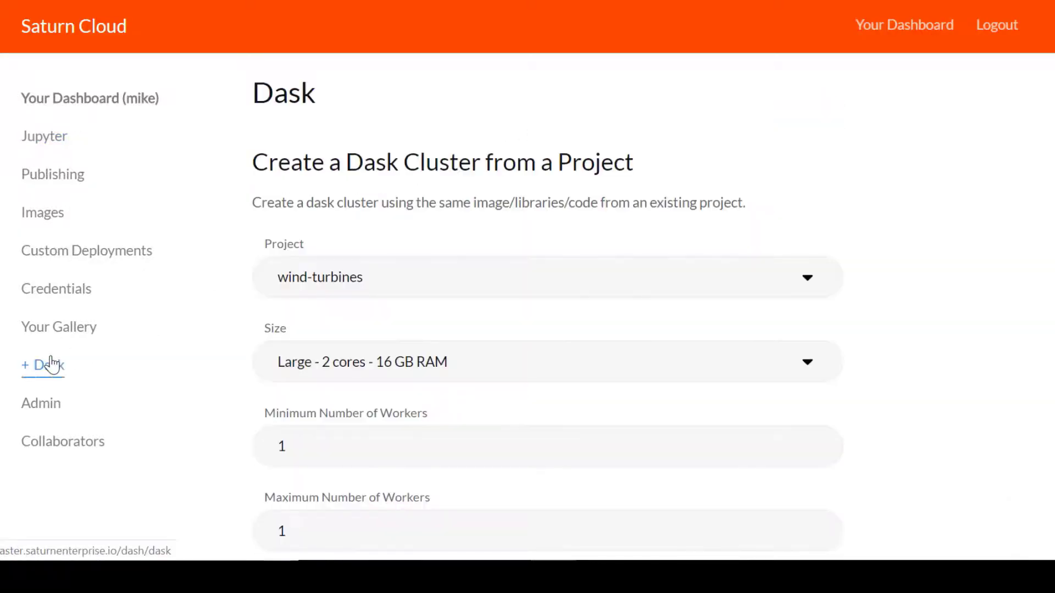
click(357, 280)
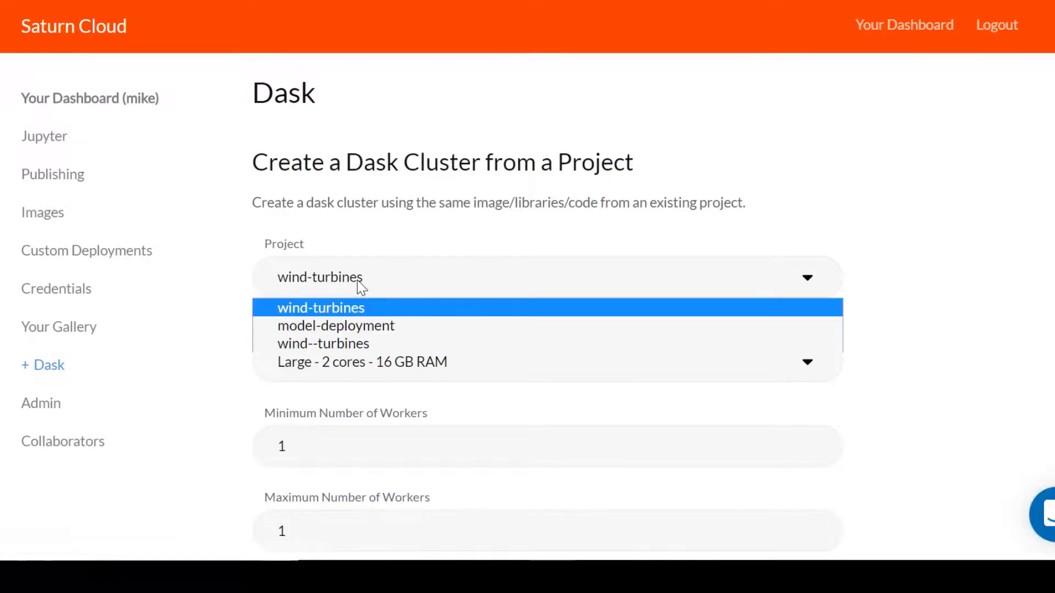
click(349, 344)
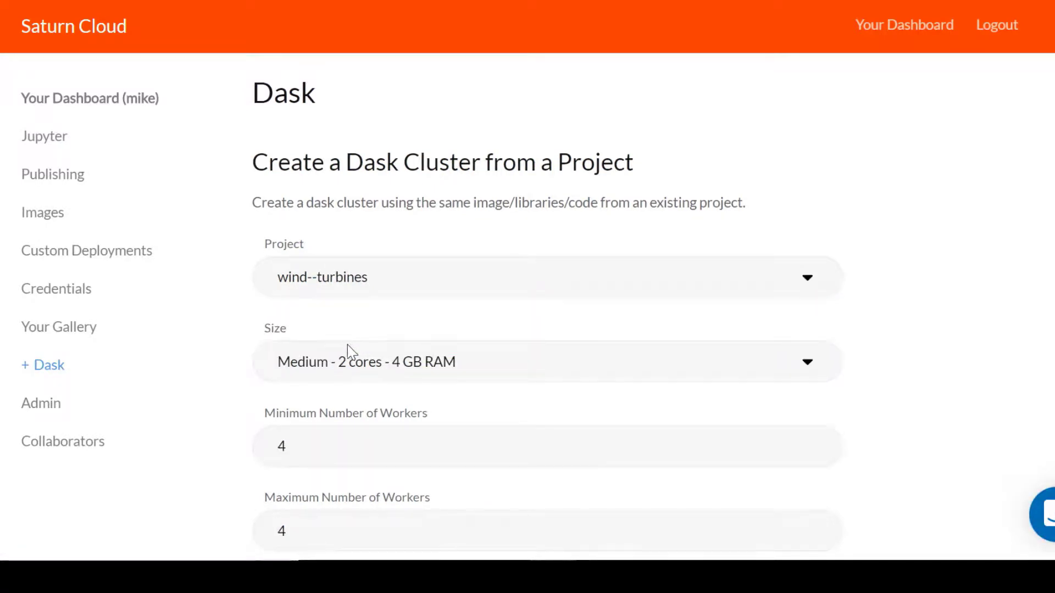
click(360, 365)
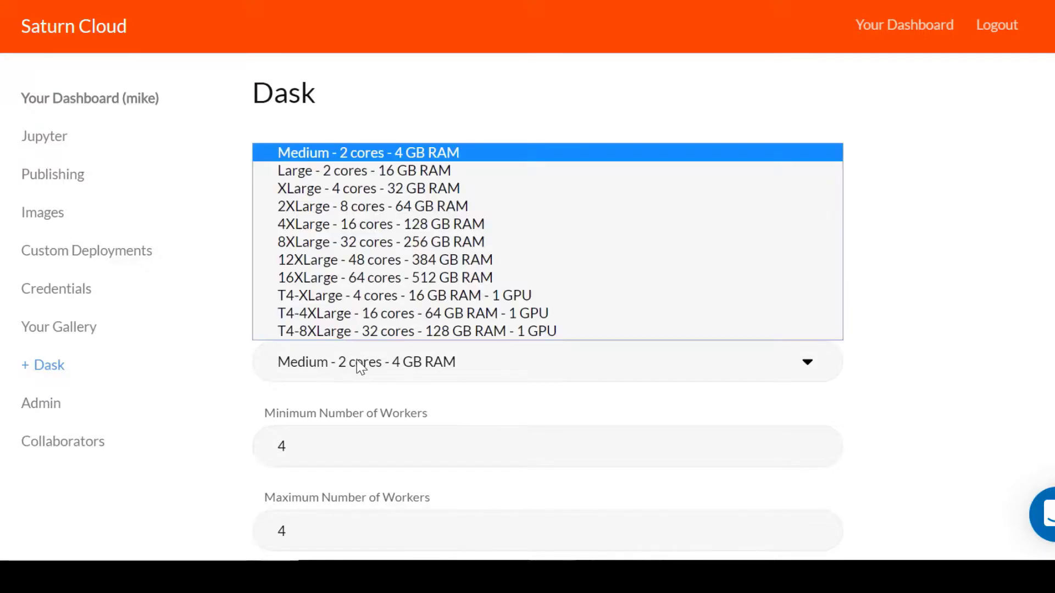
click(376, 156)
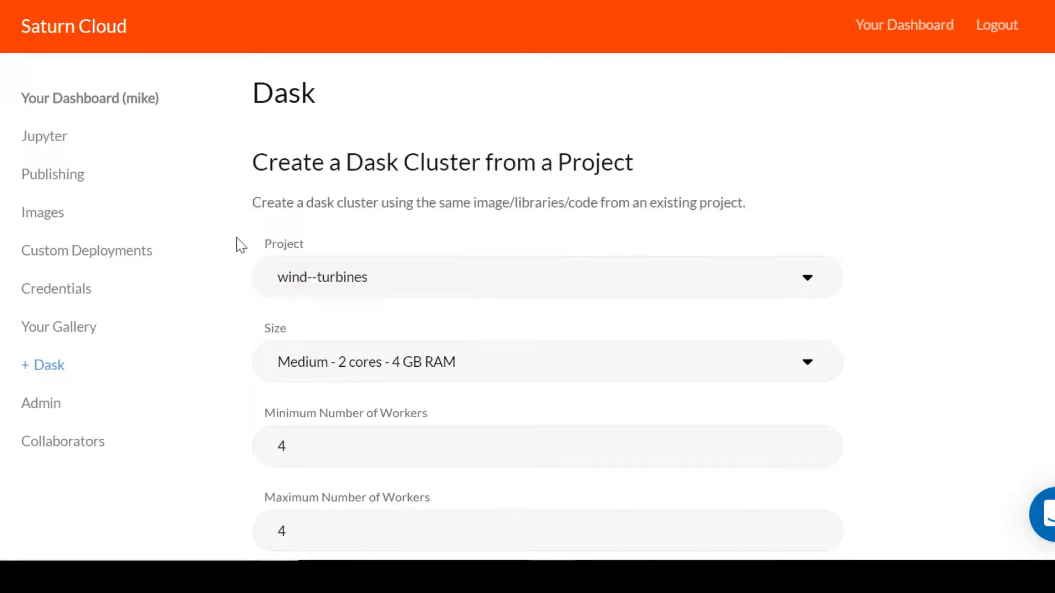
scroll(238, 245, down, 3)
click(305, 277)
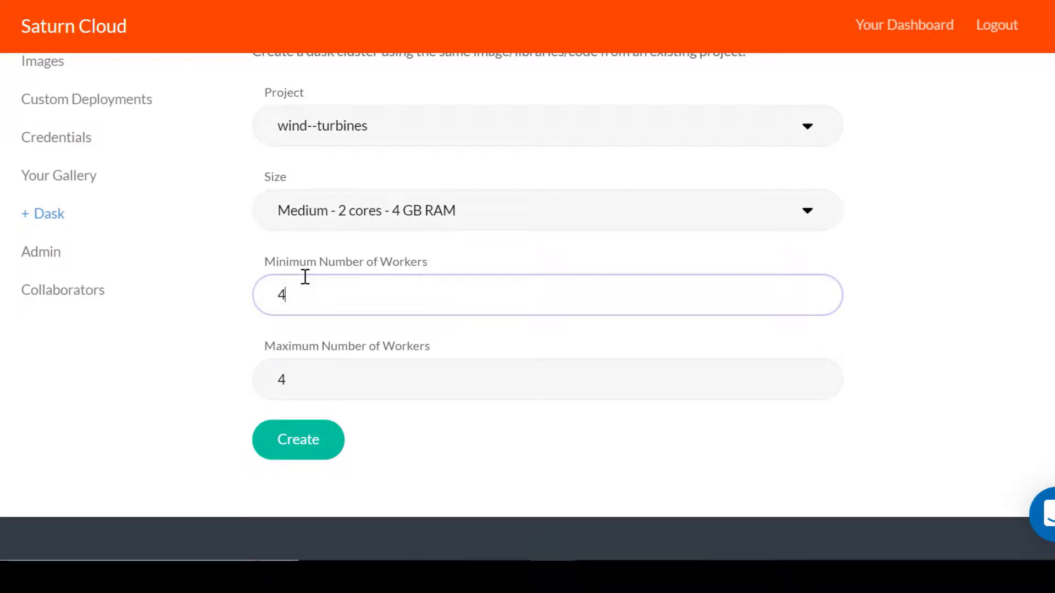
click(300, 442)
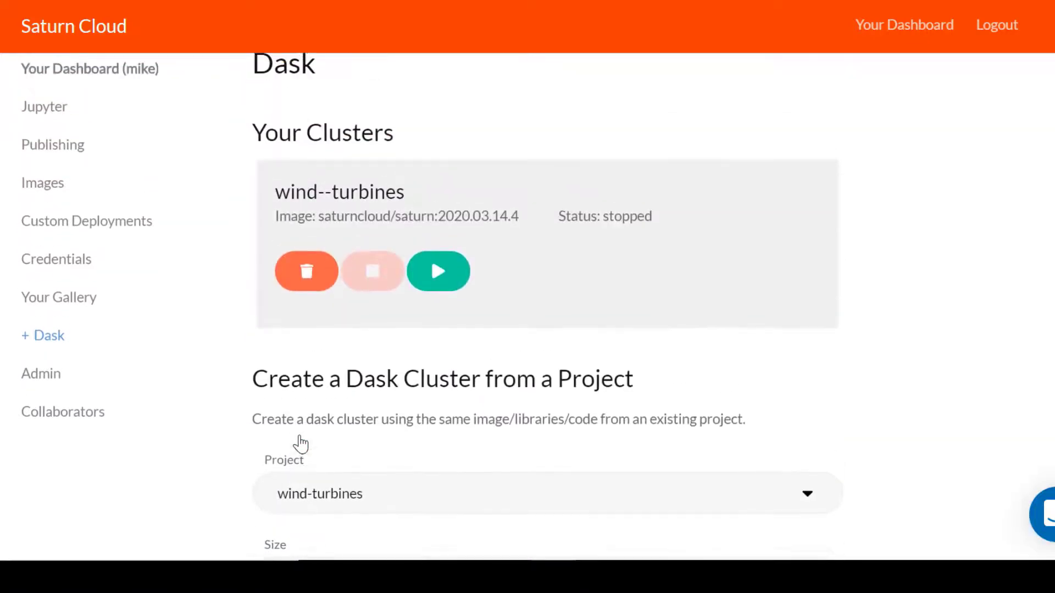
Start the cluster, reload until it is ready, and select its scheduler URL.
click(454, 309)
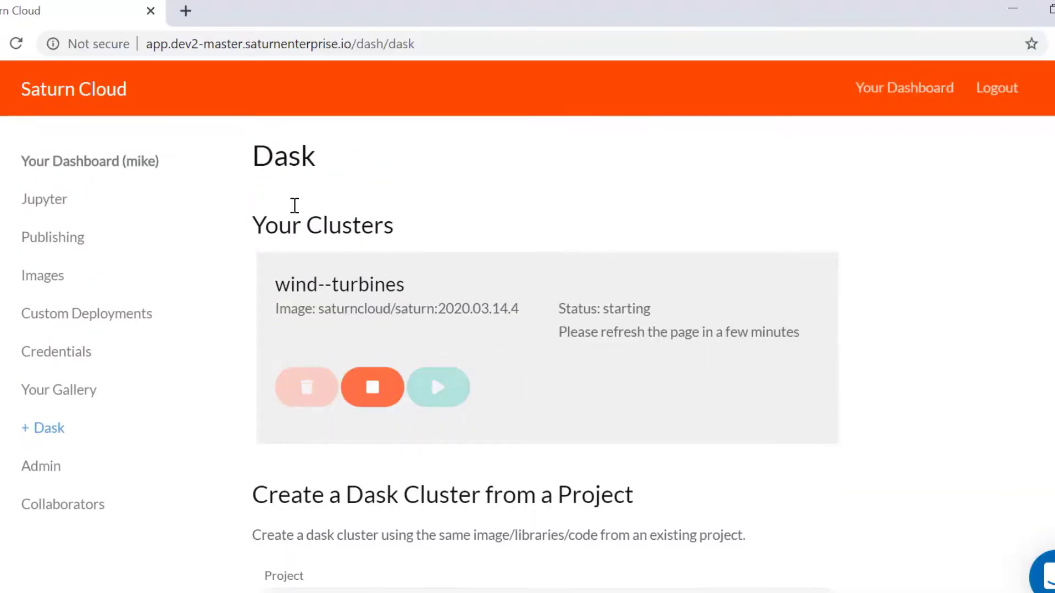
click(16, 44)
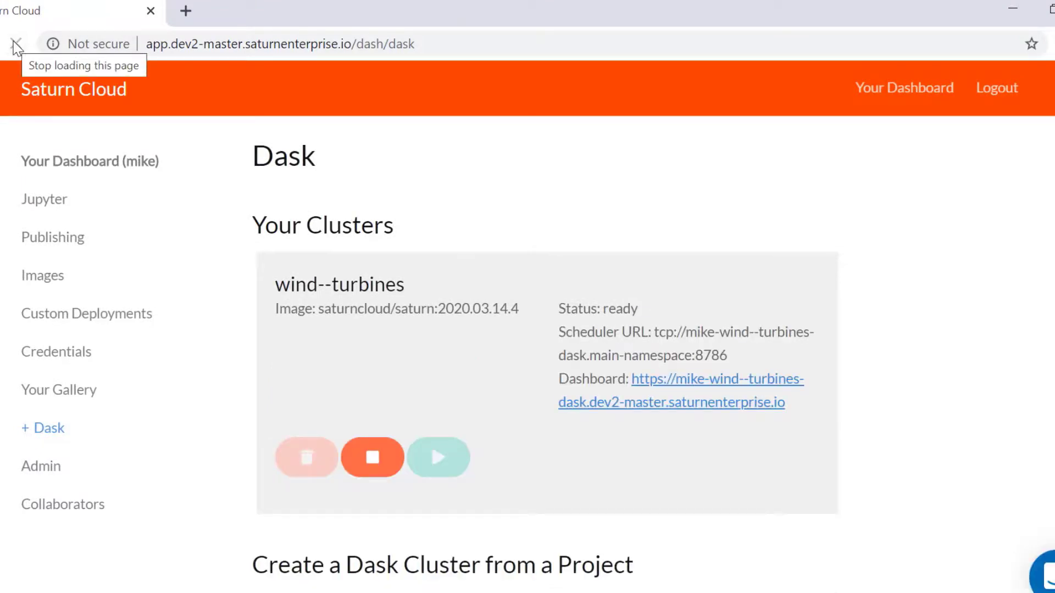
drag(655, 332, 730, 358)
key(ctrl+c)
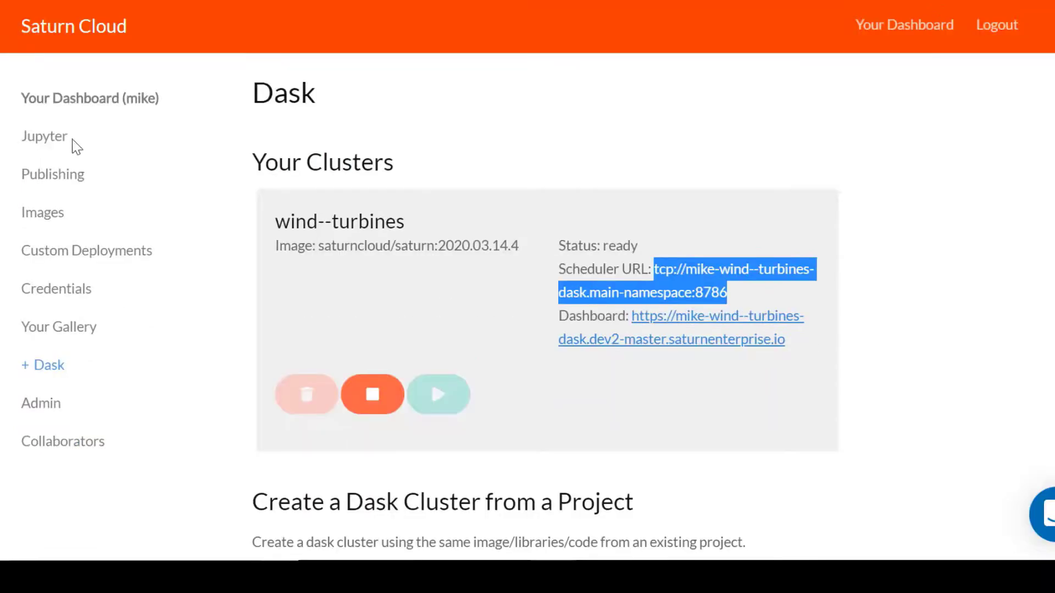
click(63, 138)
scroll(245, 314, down, 6)
Replace the old scheduler address in the notebook's Client() call with the new URL and save.
click(595, 449)
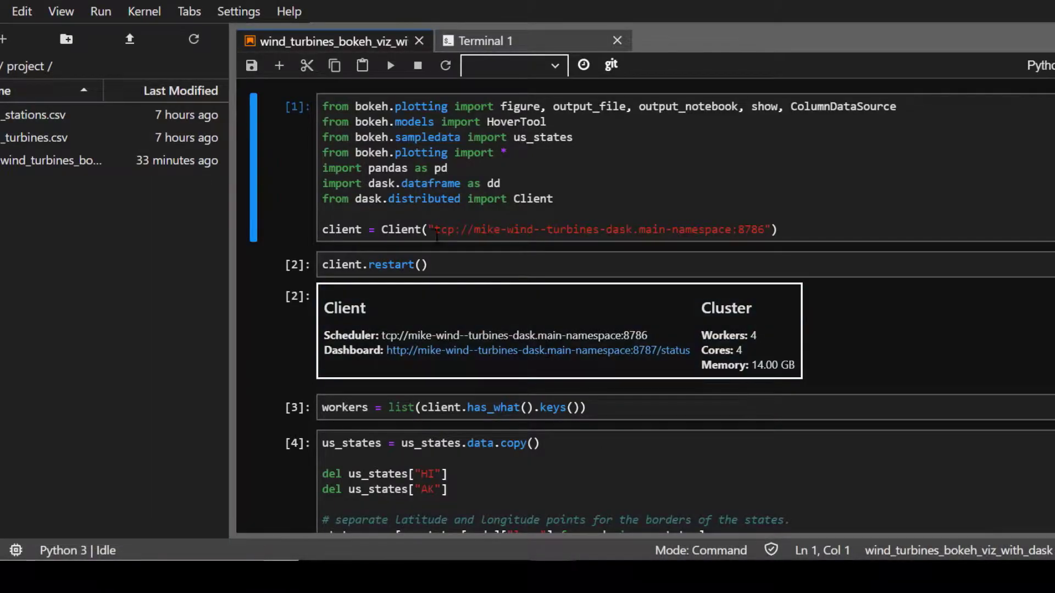
click(437, 230)
key(ctrl+shift+Right)
key(ctrl+shift+Right)
key(ctrl+shift+Right)
key(ctrl+shift+Right)
key(ctrl+shift+Right)
key(ctrl+shift+Right)
key(ctrl+shift+Right)
key(ctrl+shift+Right)
key(ctrl+shift+Right)
key(ctrl+shift+Right)
key(ctrl+shift+Right)
key(ctrl+shift+Right)
key(ctrl+shift+Right)
key(ctrl+shift+Right)
key(ctrl+shift+Right)
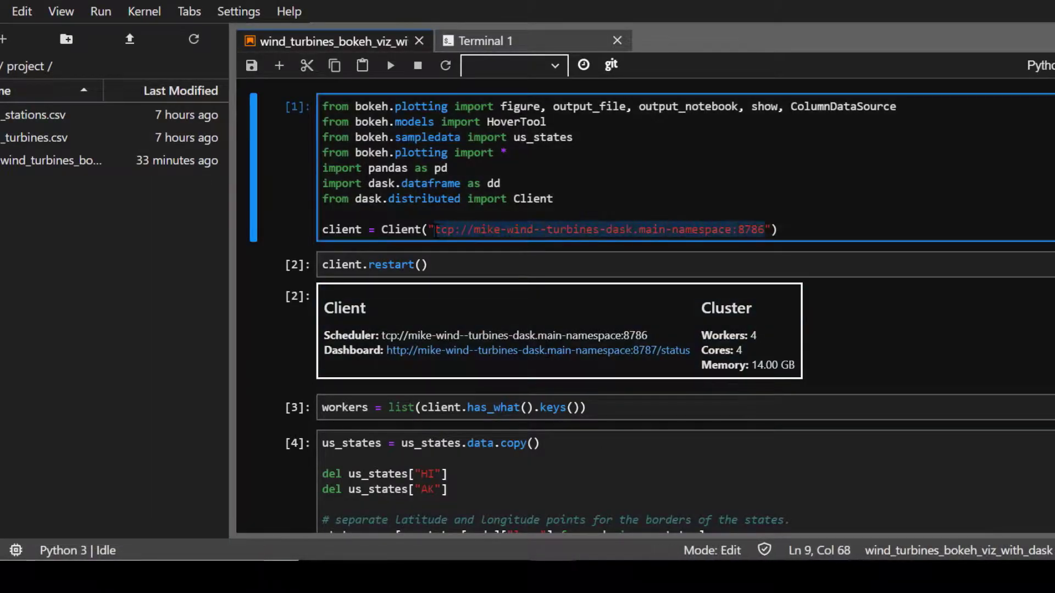
key(ctrl+v)
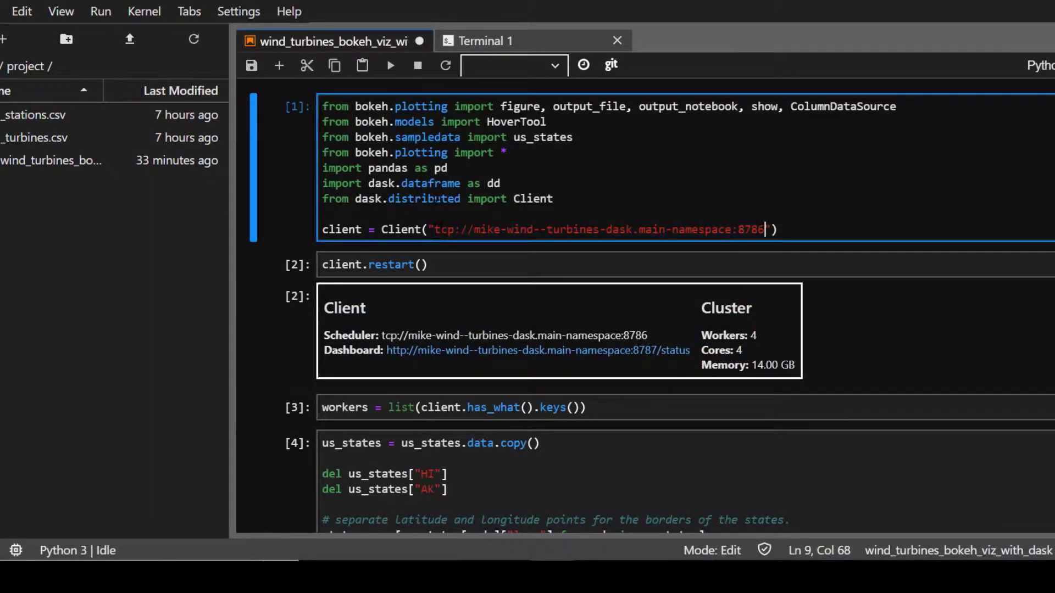
click(251, 65)
Open the cluster's Dask dashboard, then choose Restart Kernel and Run All Cells.
click(112, 22)
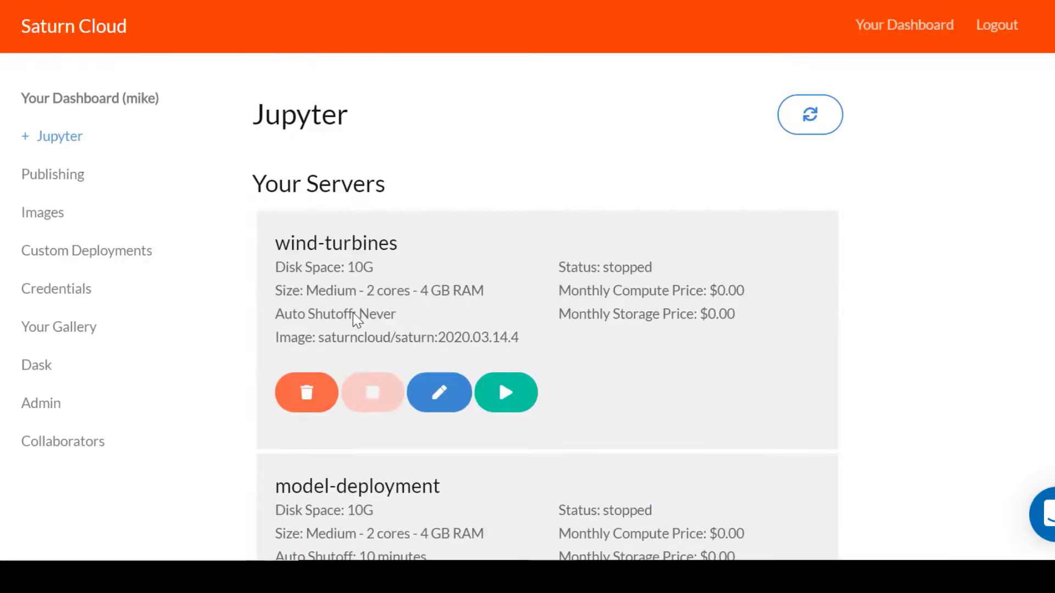
click(25, 368)
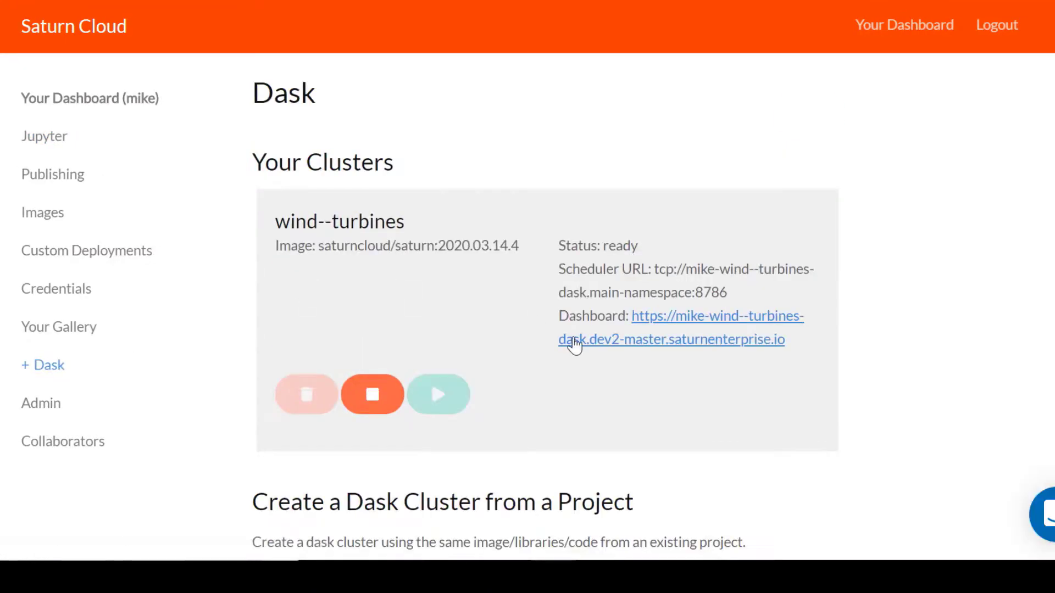
click(570, 341)
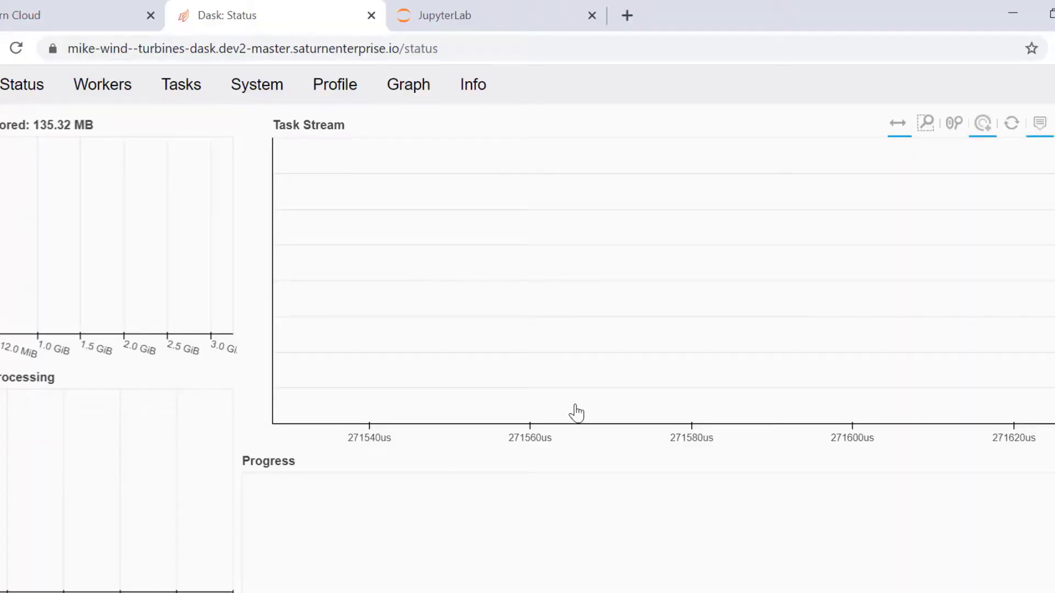
click(445, 16)
click(144, 78)
click(236, 181)
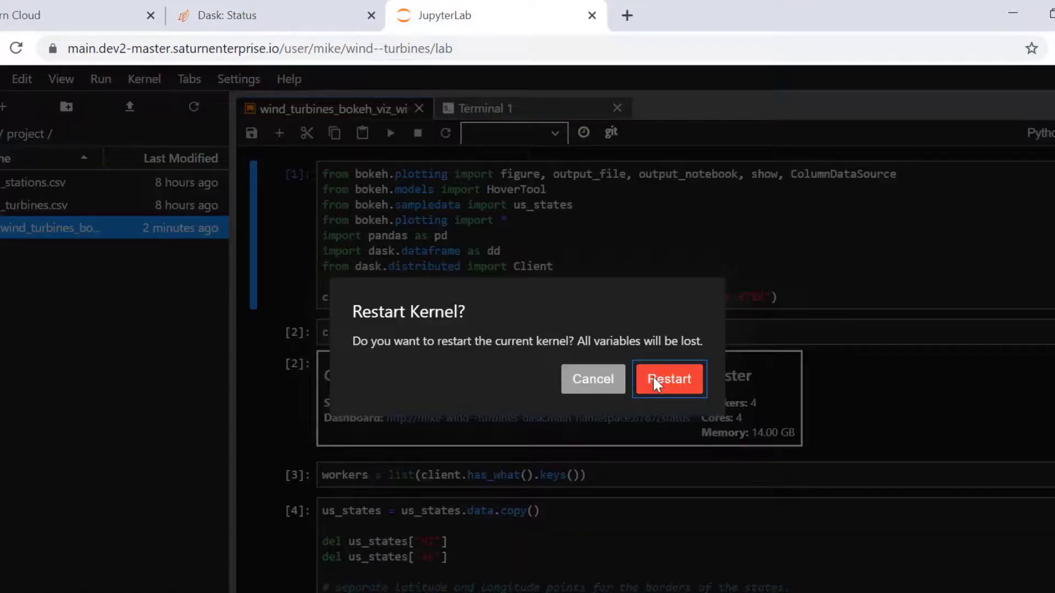
Confirm the kernel restart and watch the Dask status dashboard's task stream reach 643.78 MB stored.
click(654, 382)
click(310, 27)
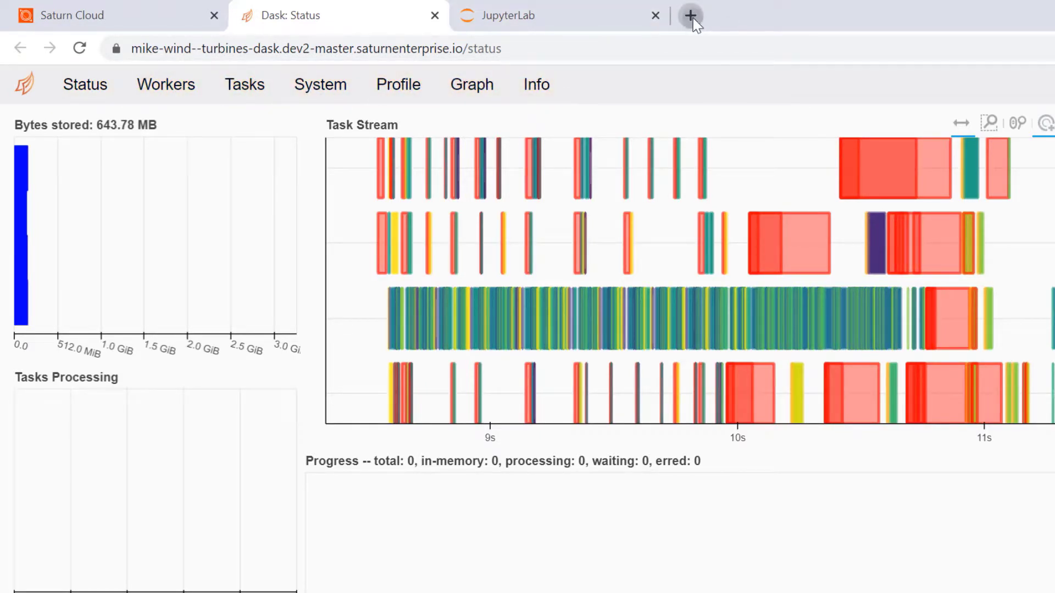
Open the dask.org home page in a new browser tab.
click(693, 17)
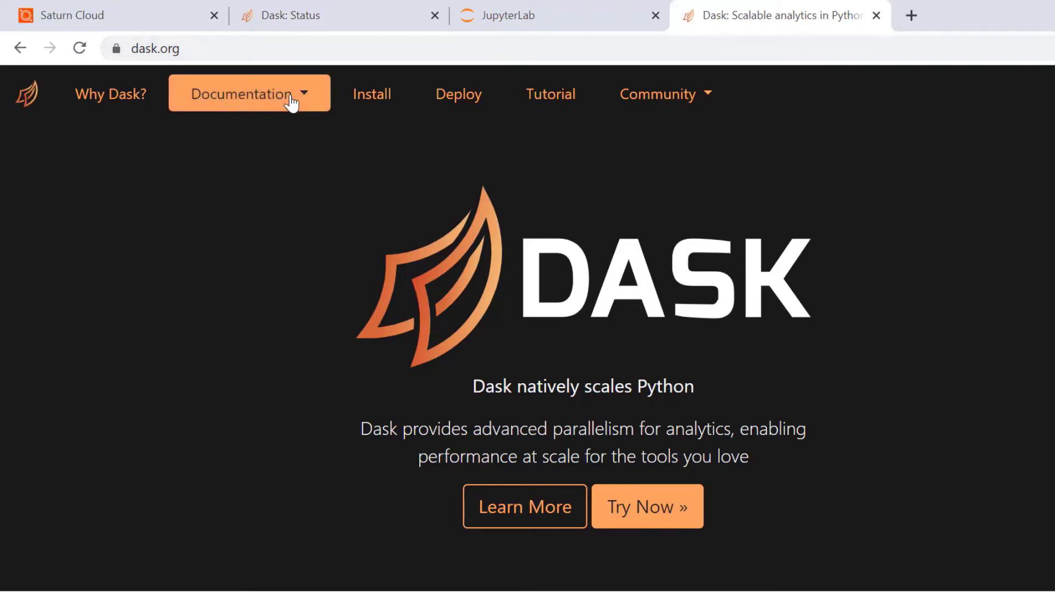